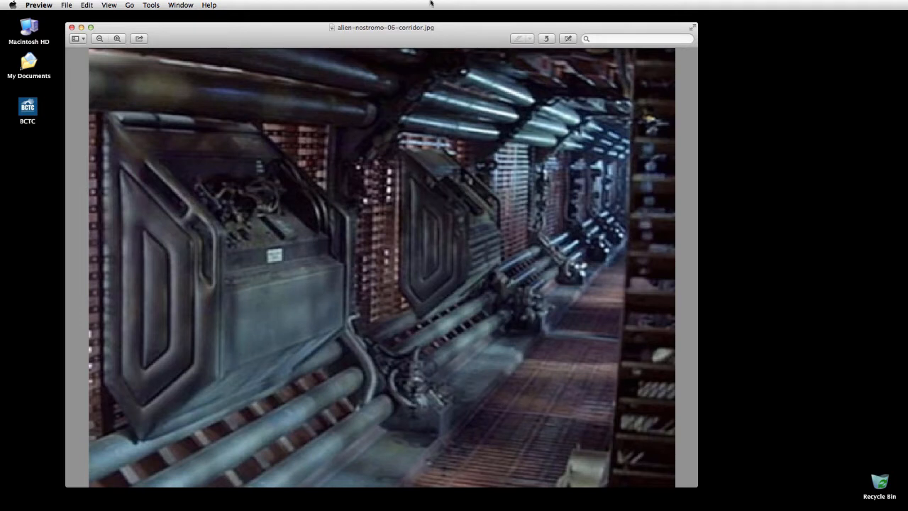
# Step: Close the corridor reference image and switch to Photoshop
pyautogui.moveTo(333, 38); pyautogui.dragTo(414, 39)
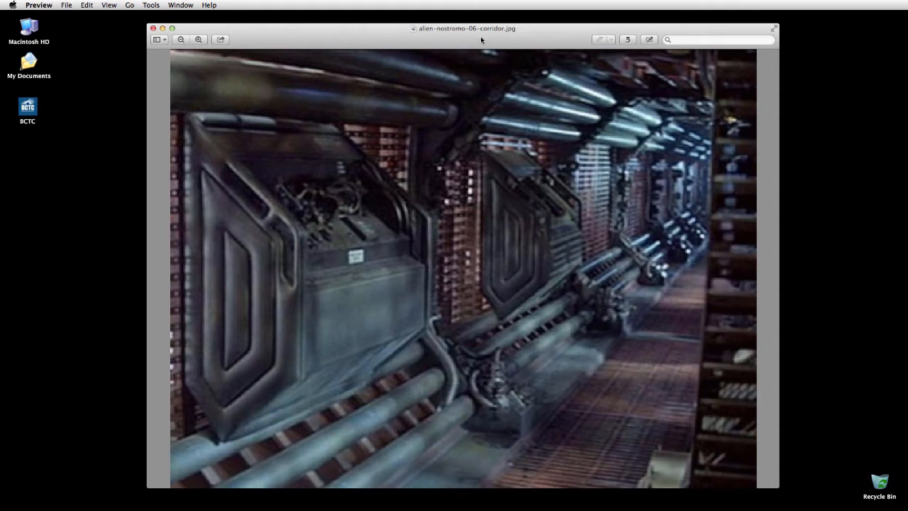
pyautogui.moveTo(457, 39); pyautogui.dragTo(469, 39)
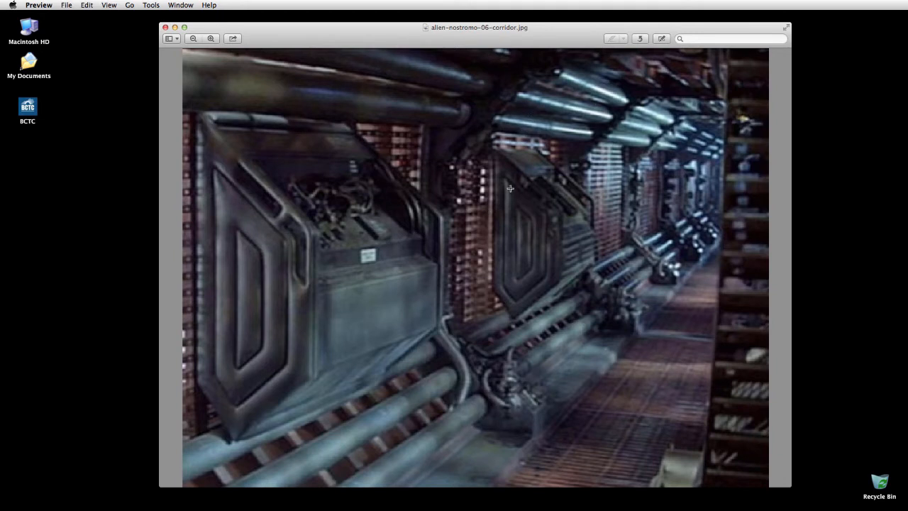
pyautogui.press('super+q')
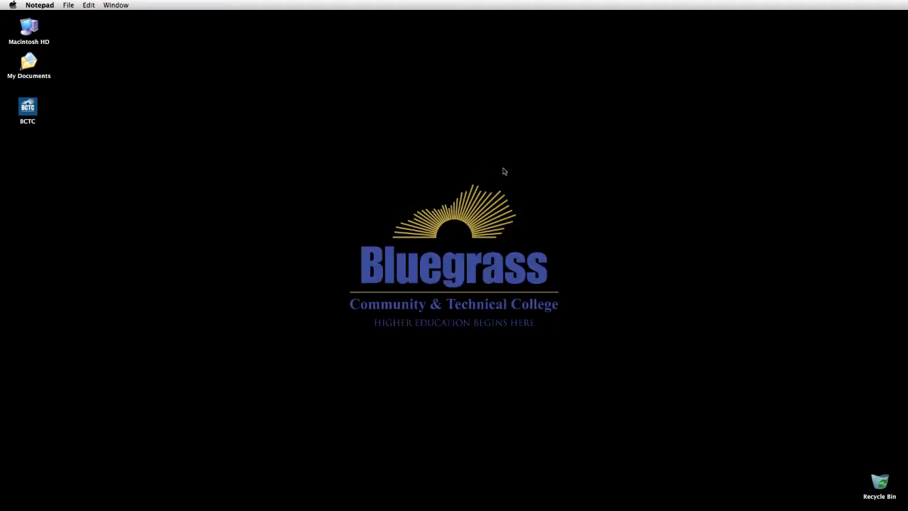
pyautogui.click(456, 241)
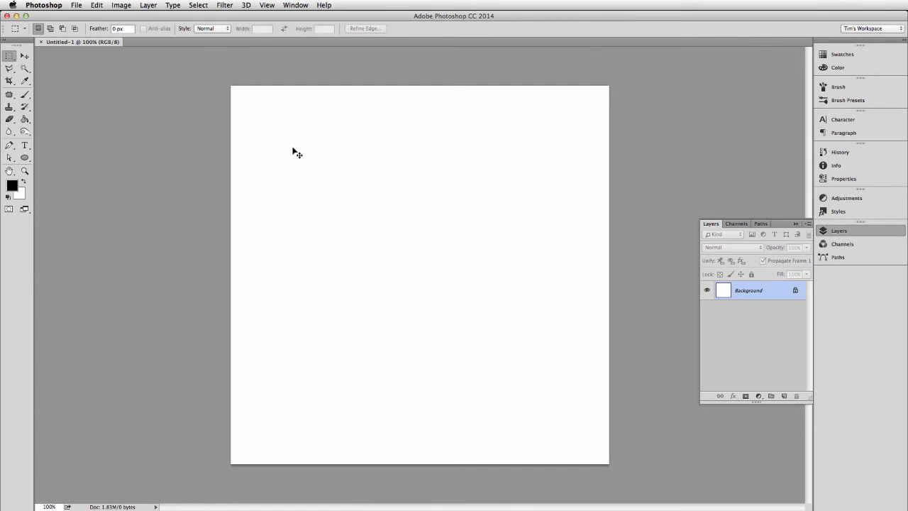
# Step: Close the open blank document and create a new white document 800 pixels wide and 100 pixels high
pyautogui.press('super+w')
pyautogui.press('super+n')
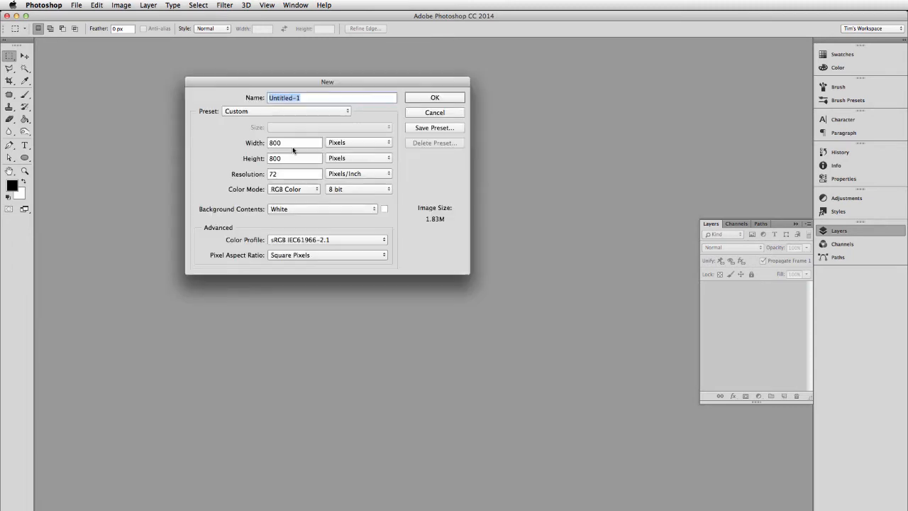
pyautogui.press('Tab')
pyautogui.press('Tab')
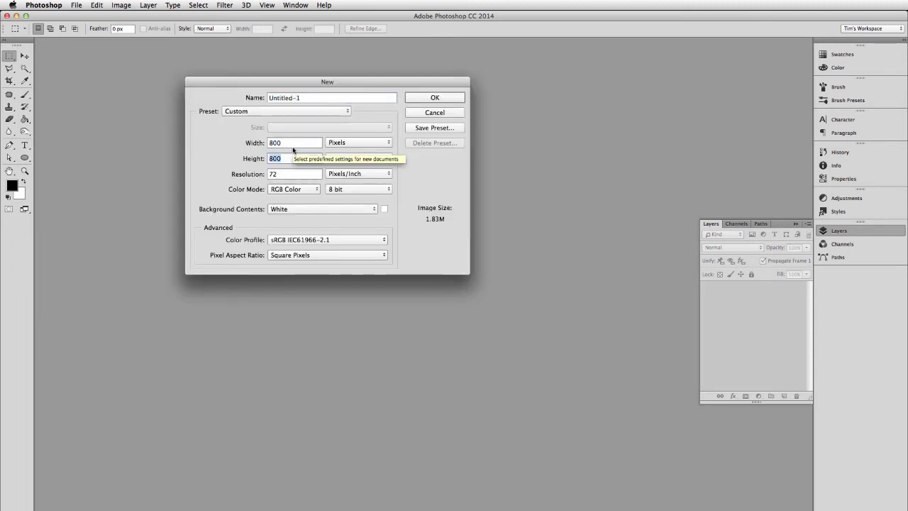
pyautogui.write('100')
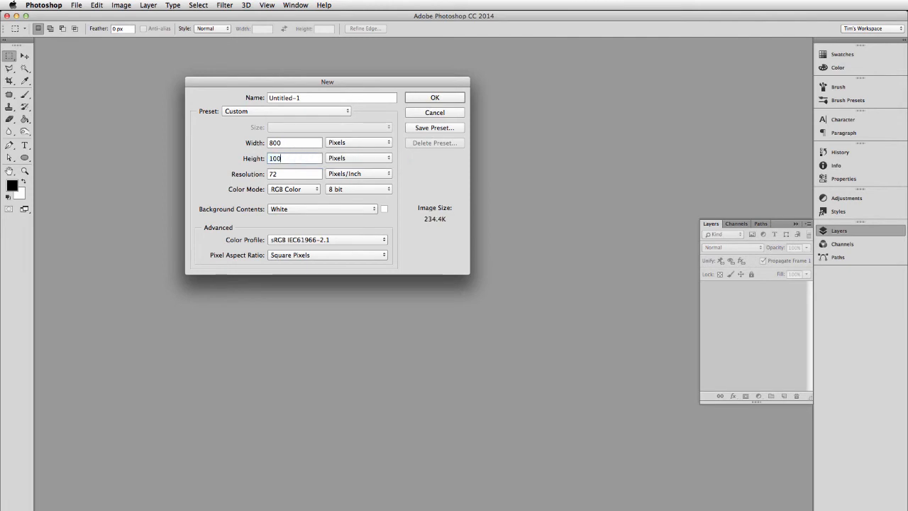
pyautogui.press('Return')
# Step: Close the document and create a new white one 800 pixels wide and 1000 pixels high
pyautogui.press('super+w')
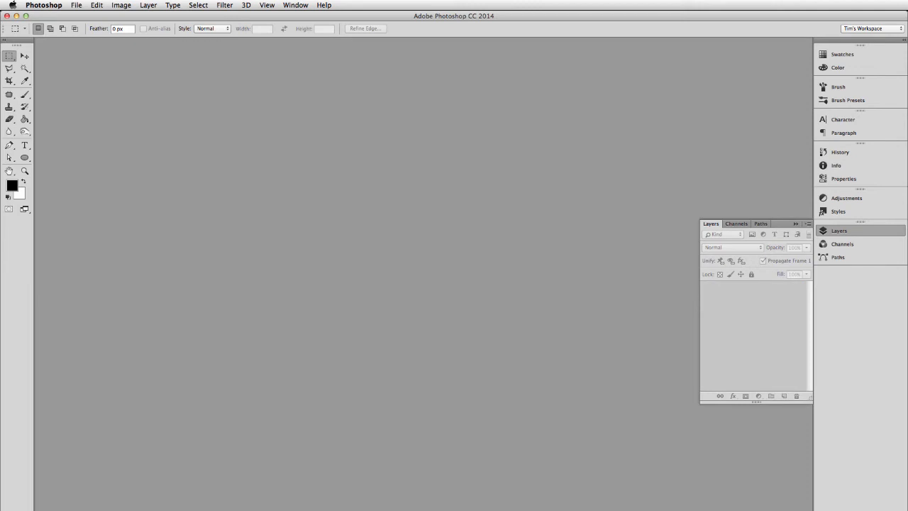
pyautogui.press('super+n')
pyautogui.press('Tab')
pyautogui.press('Tab')
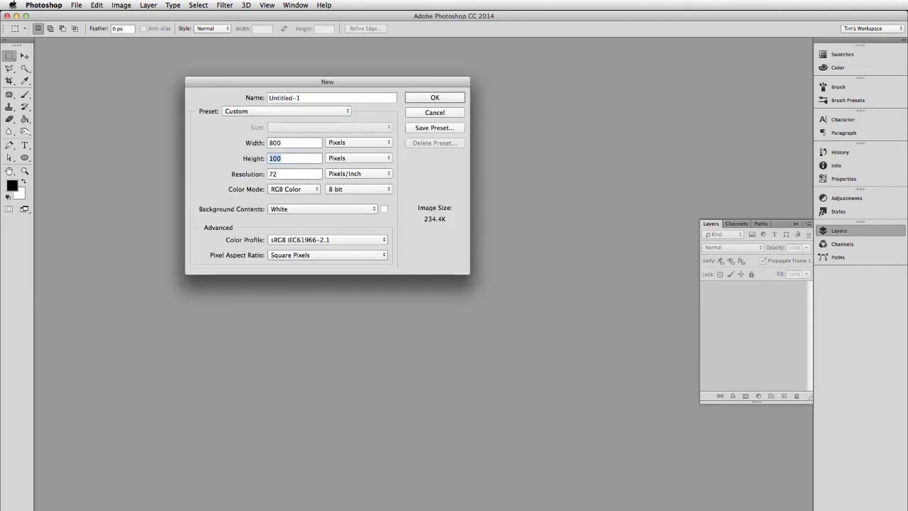
pyautogui.write('1000')
pyautogui.press('Return')
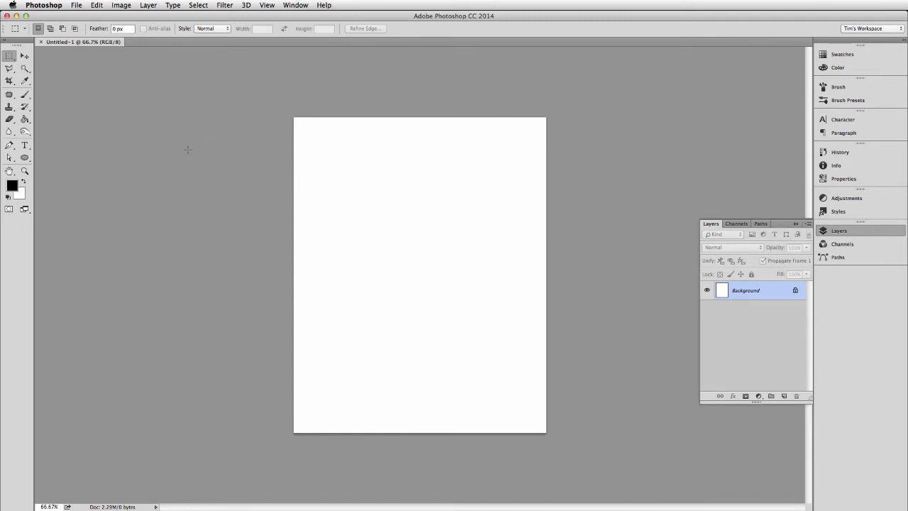
# Step: Replace the blank document with a new white one 600 pixels wide and 900 pixels high, and add an empty layer
pyautogui.press('super+w')
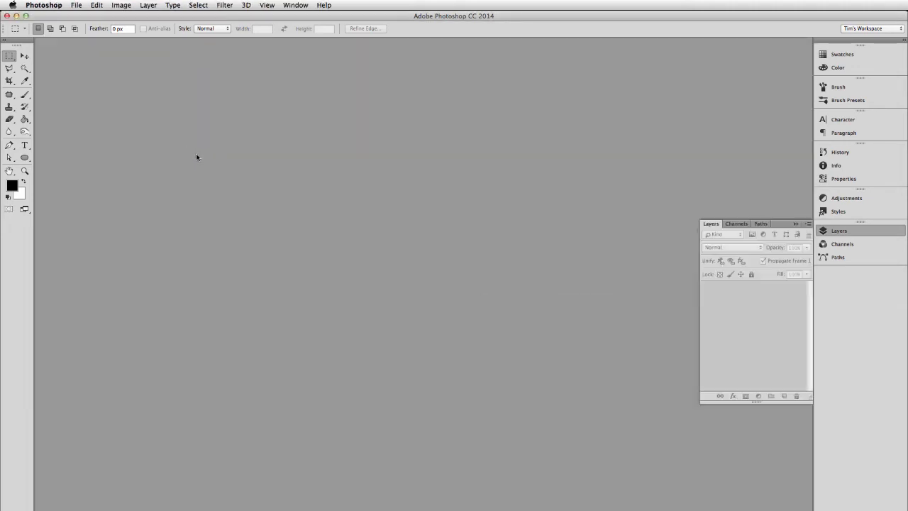
pyautogui.press('super+n')
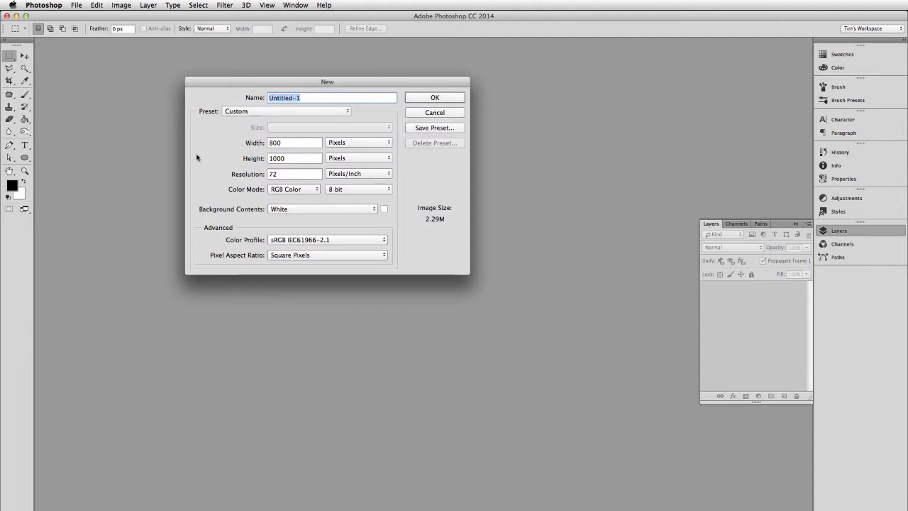
pyautogui.press('Tab')
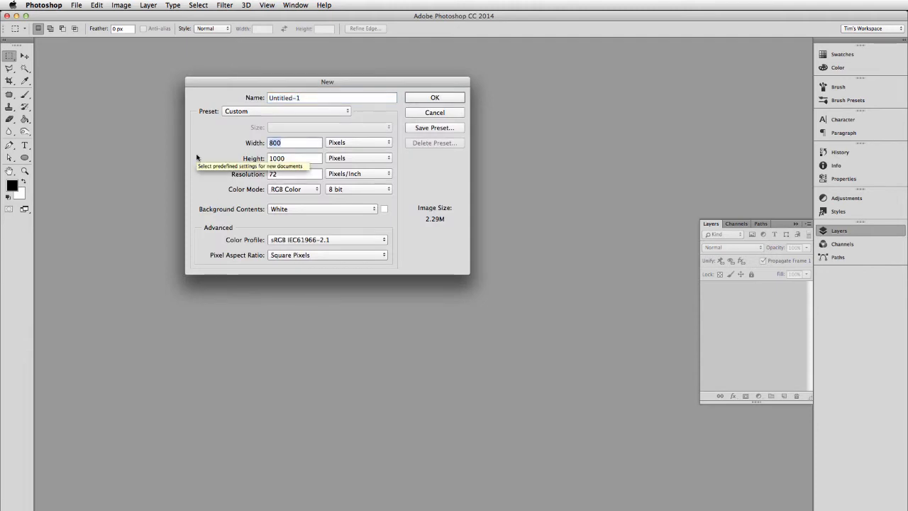
pyautogui.write('600')
pyautogui.press('Tab')
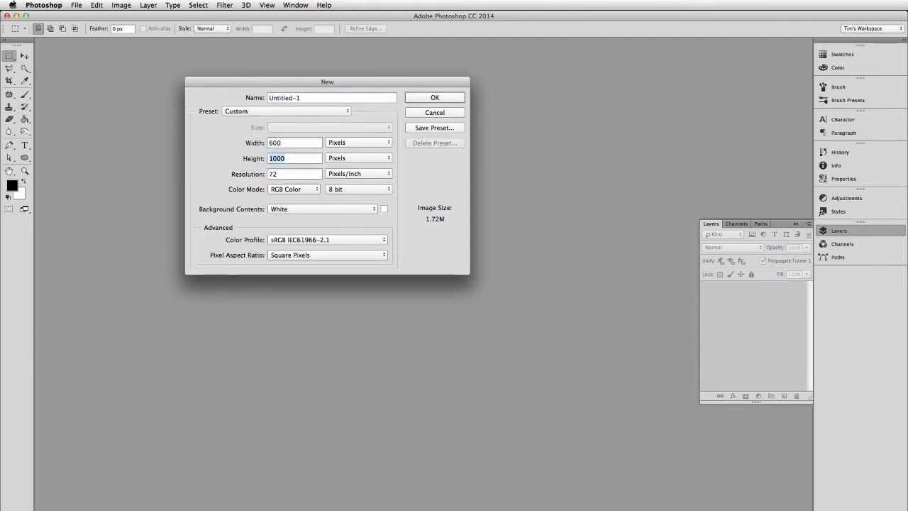
pyautogui.write('900')
pyautogui.press('Return')
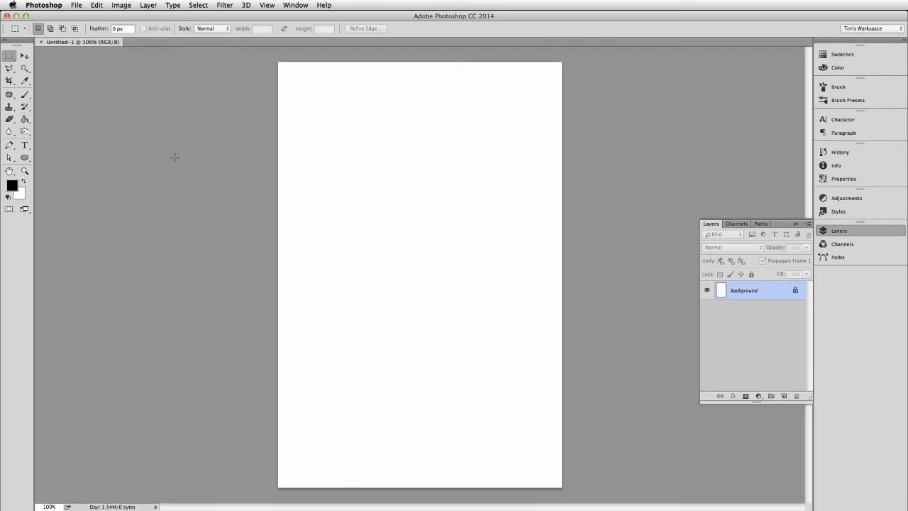
pyautogui.click(784, 396)
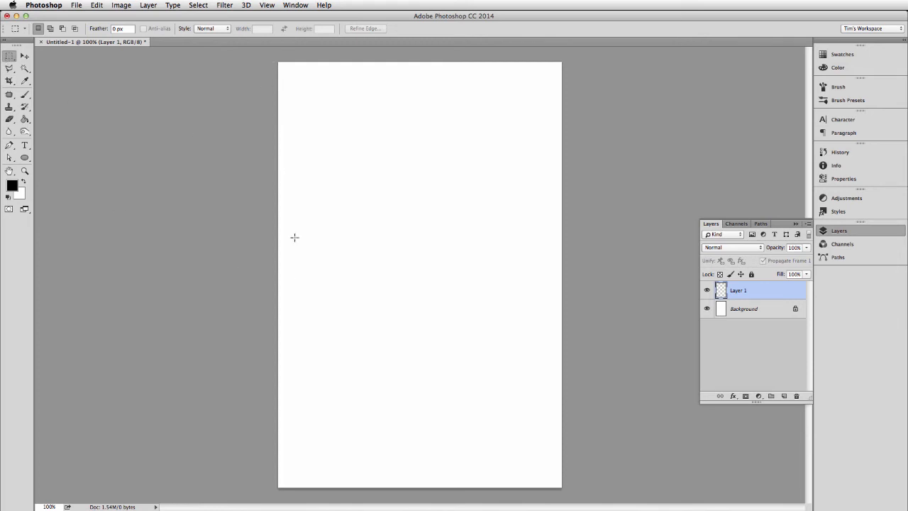
pyautogui.moveTo(242, 155); pyautogui.dragTo(610, 296)
pyautogui.press('super+semicolon')
pyautogui.press('alt')
pyautogui.press('super+alt+i')
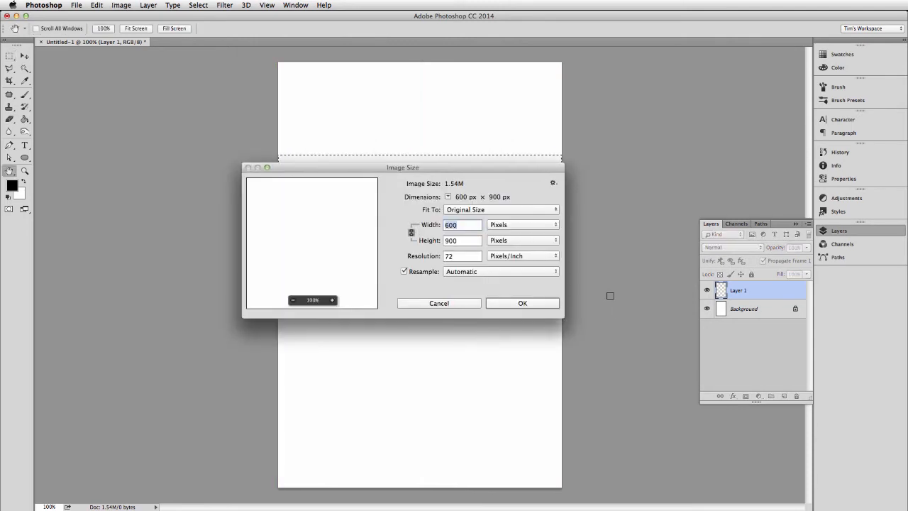
pyautogui.press('Escape')
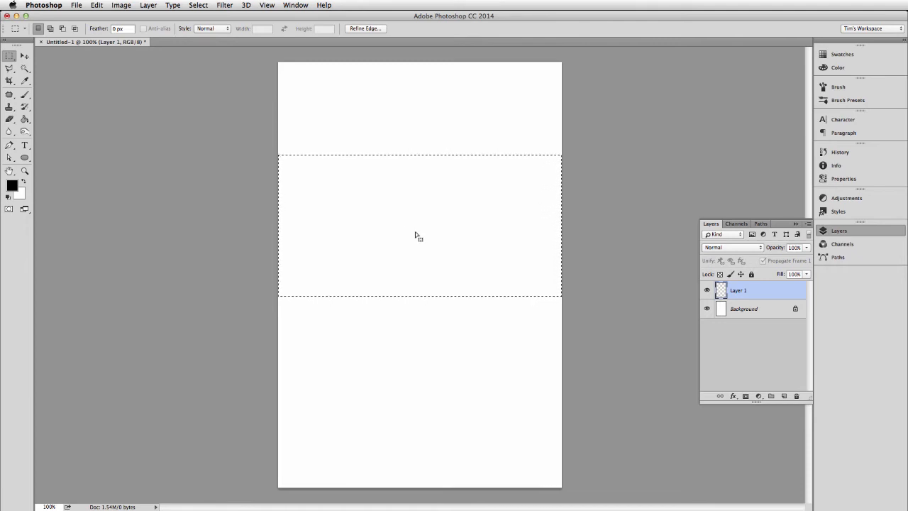
pyautogui.press('super+w')
pyautogui.press('Escape')
pyautogui.press('super+d')
# Step: Select a full-width rectangular band above the middle of the canvas and fill it with black on the new layer
pyautogui.moveTo(268, 158); pyautogui.dragTo(633, 299)
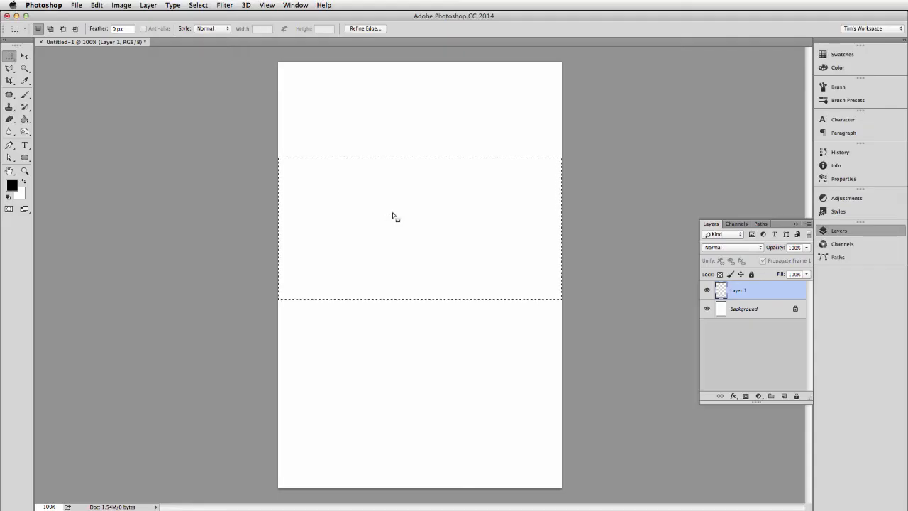
pyautogui.press('g')
pyautogui.click(394, 216)
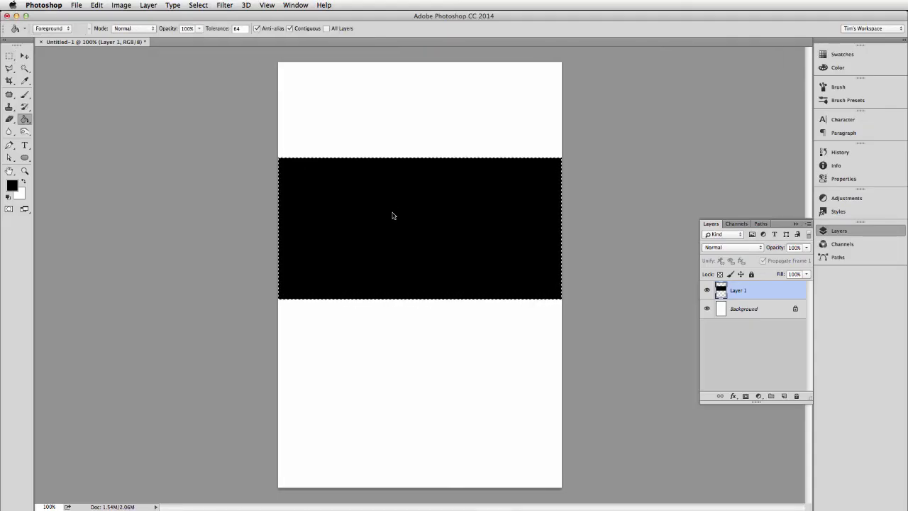
# Step: Centre the black band vertically by selecting the whole canvas, cutting the band and pasting it back
pyautogui.click(96, 3)
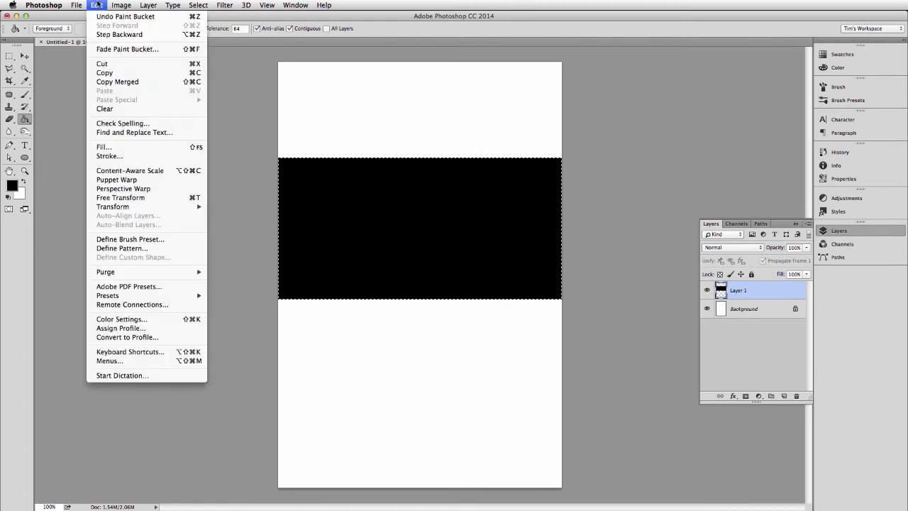
pyautogui.click(195, 4)
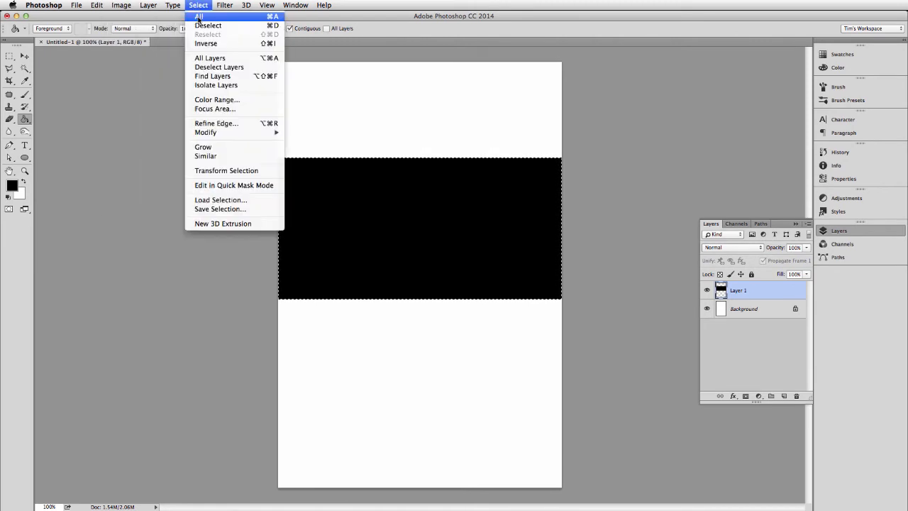
pyautogui.click(199, 17)
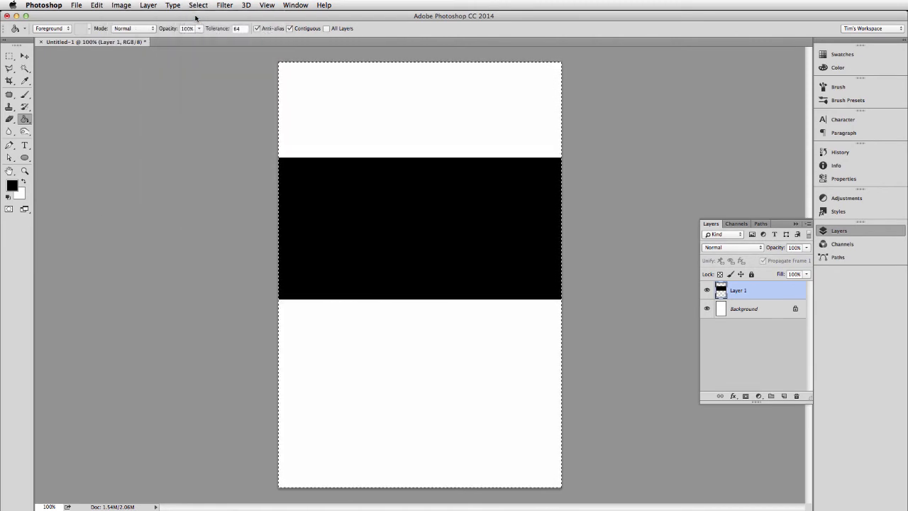
pyautogui.click(100, 5)
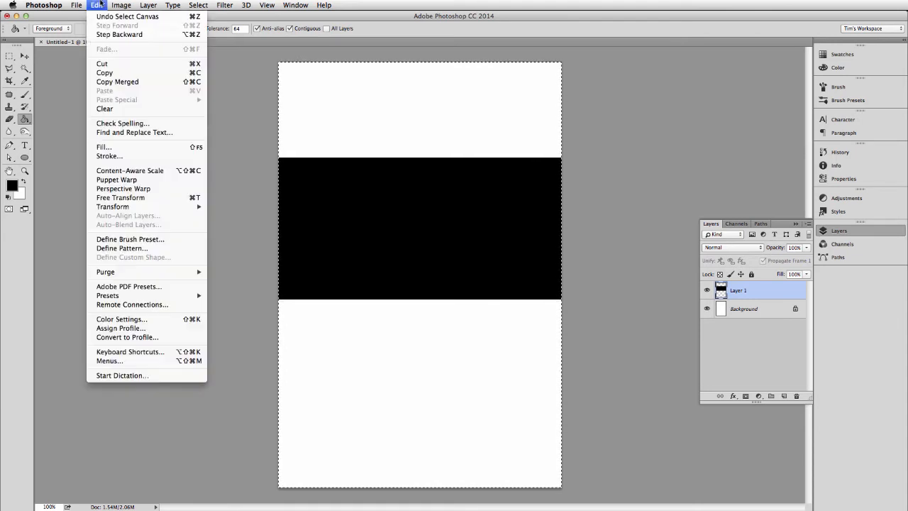
pyautogui.click(104, 63)
pyautogui.click(98, 5)
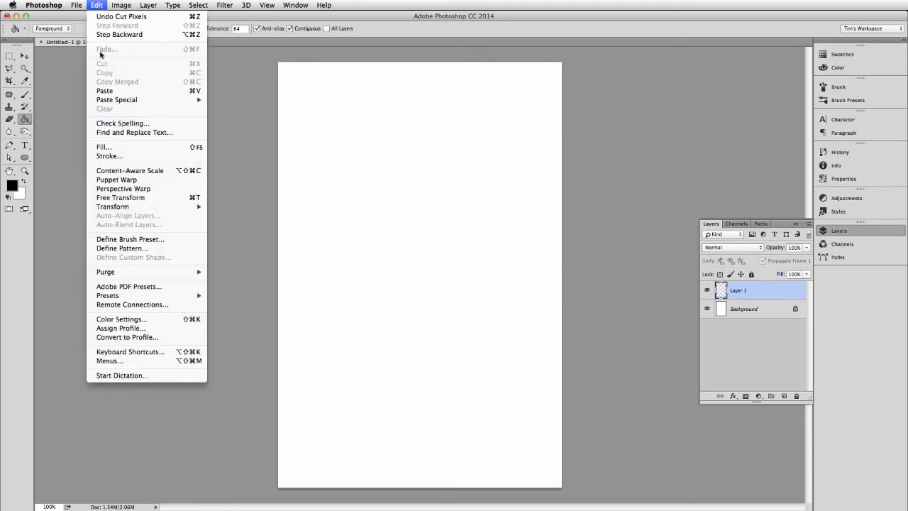
pyautogui.click(102, 92)
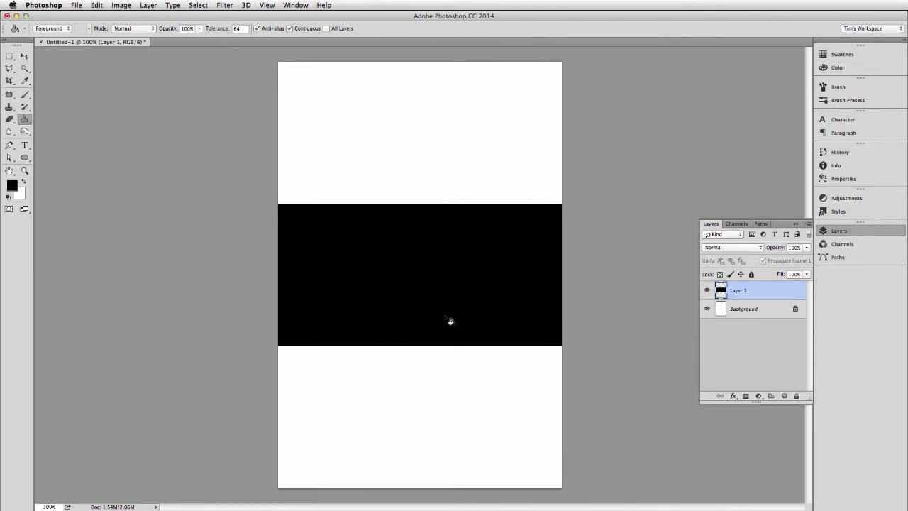
# Step: Add the text "TOP OF WALL" in the white area above the black band, in Impact Regular at 60 pt
pyautogui.click(9, 56)
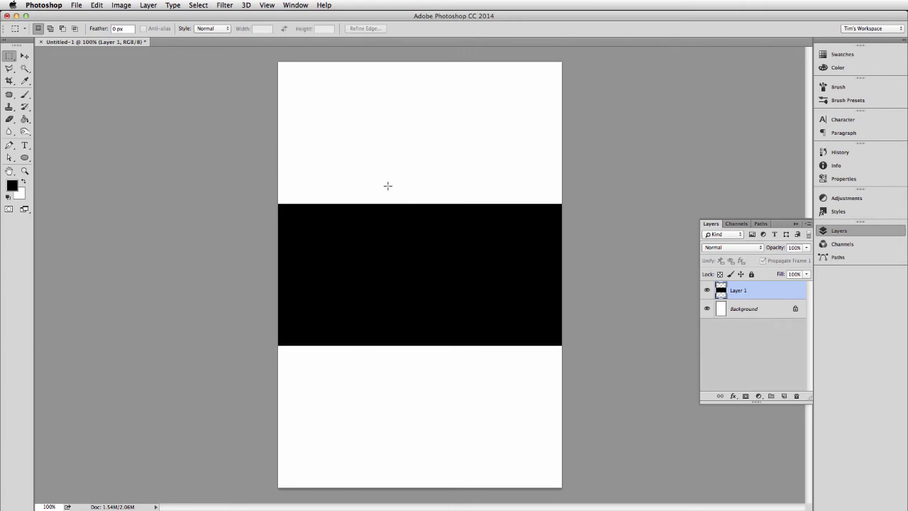
pyautogui.press('t')
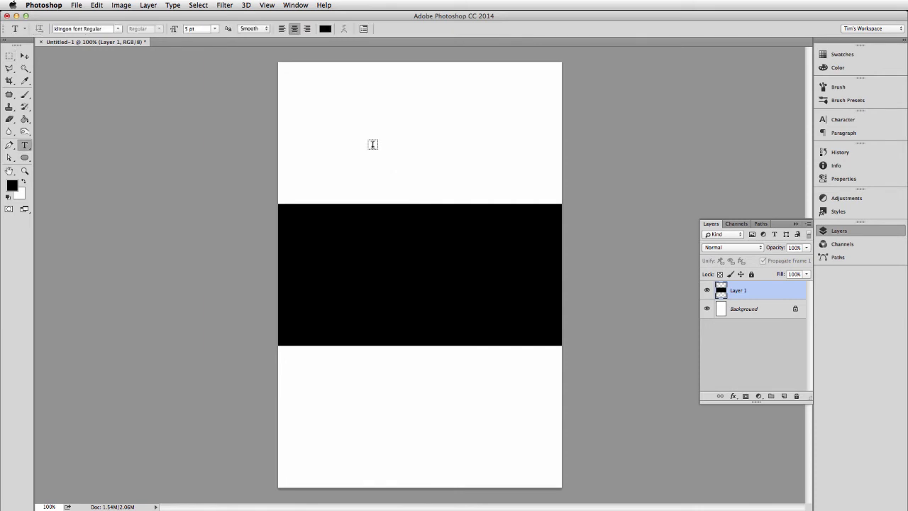
pyautogui.click(117, 28)
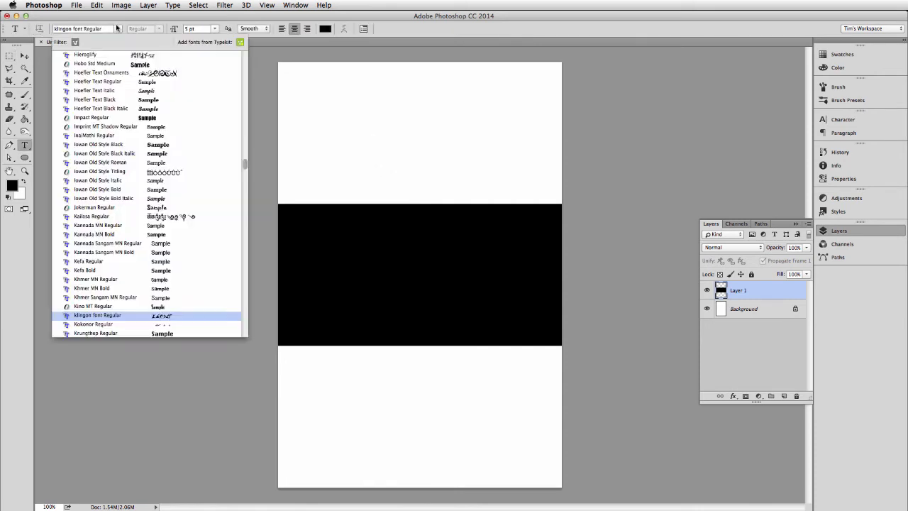
pyautogui.click(92, 117)
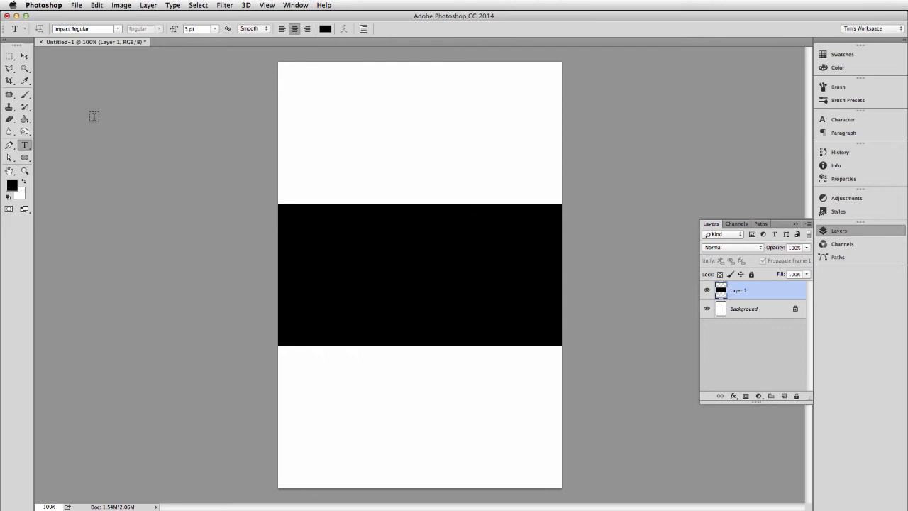
pyautogui.click(339, 128)
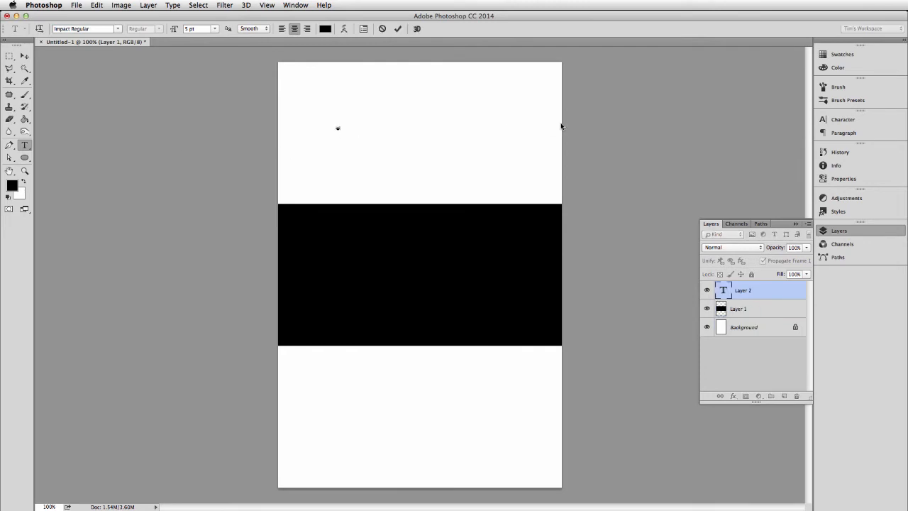
pyautogui.press('super+a')
pyautogui.click(216, 29)
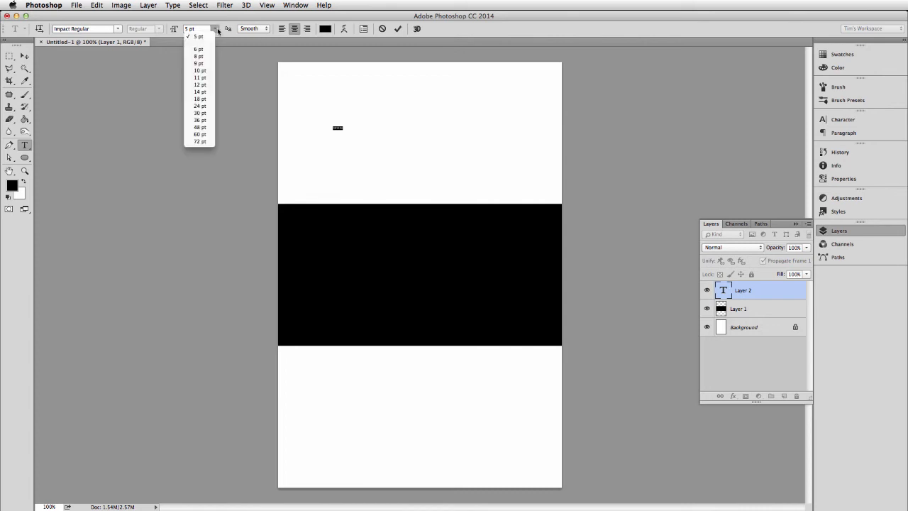
pyautogui.click(201, 138)
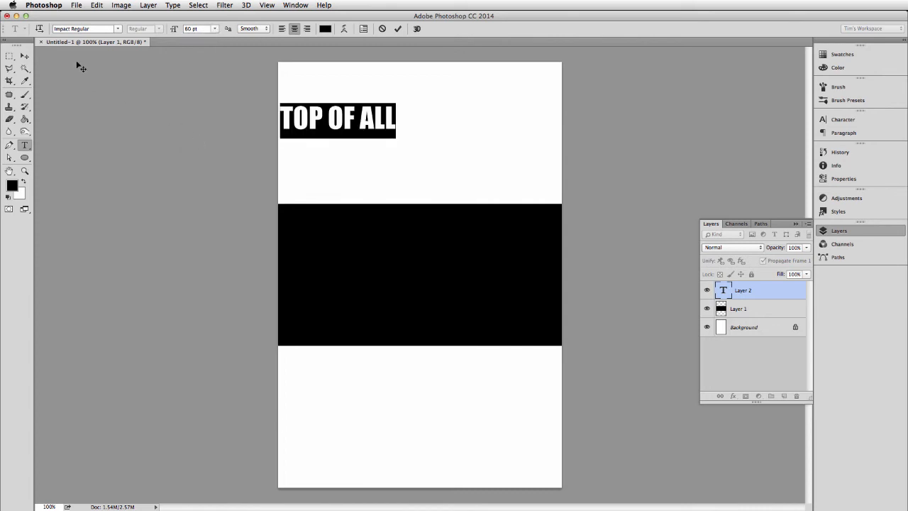
pyautogui.click(360, 114)
pyautogui.write('W')
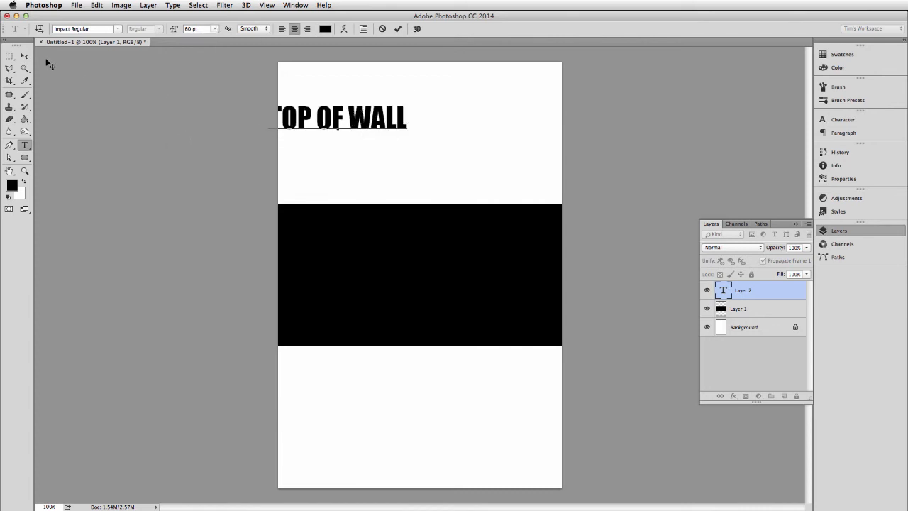
# Step: Centre the "TOP OF WALL" text in the upper white section and duplicate it onto the black band
pyautogui.click(25, 56)
pyautogui.moveTo(361, 122); pyautogui.dragTo(426, 271)
pyautogui.press('super+j')
pyautogui.press('t')
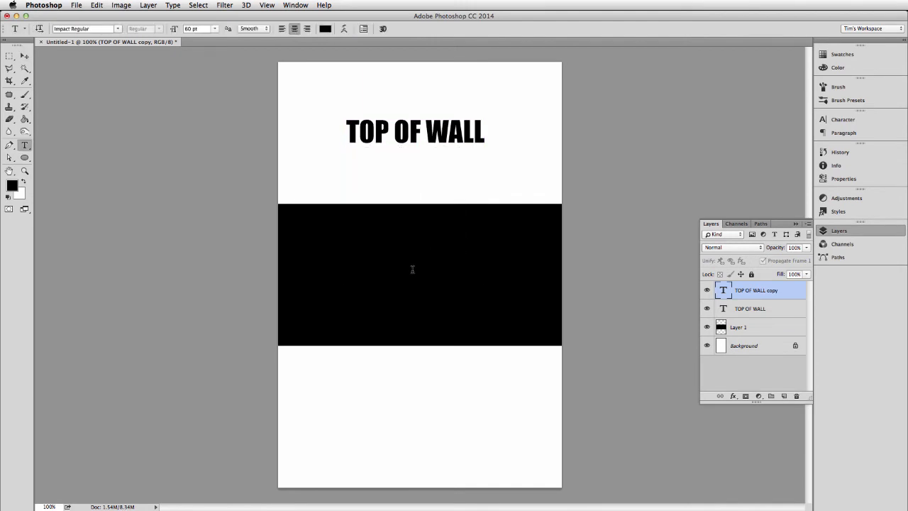
# Step: Recolour the duplicated "TOP OF WALL" text on the black band to white and change its wording to "MIDDLE OF WALL"
pyautogui.click(324, 29)
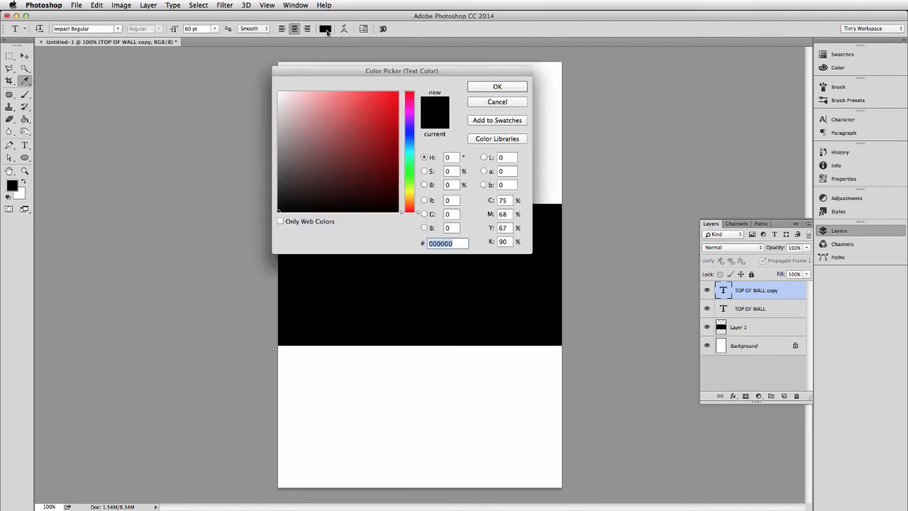
pyautogui.moveTo(313, 115); pyautogui.dragTo(248, 62)
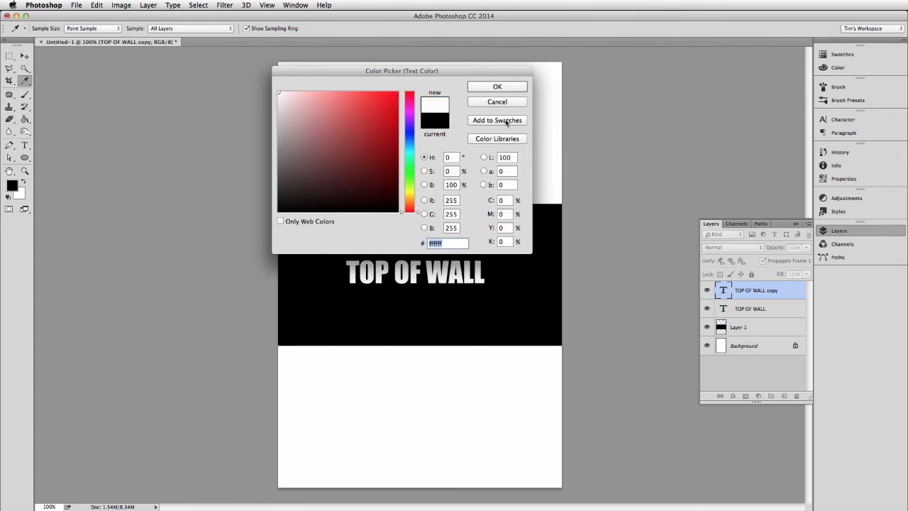
pyautogui.click(497, 89)
pyautogui.doubleClick(370, 266)
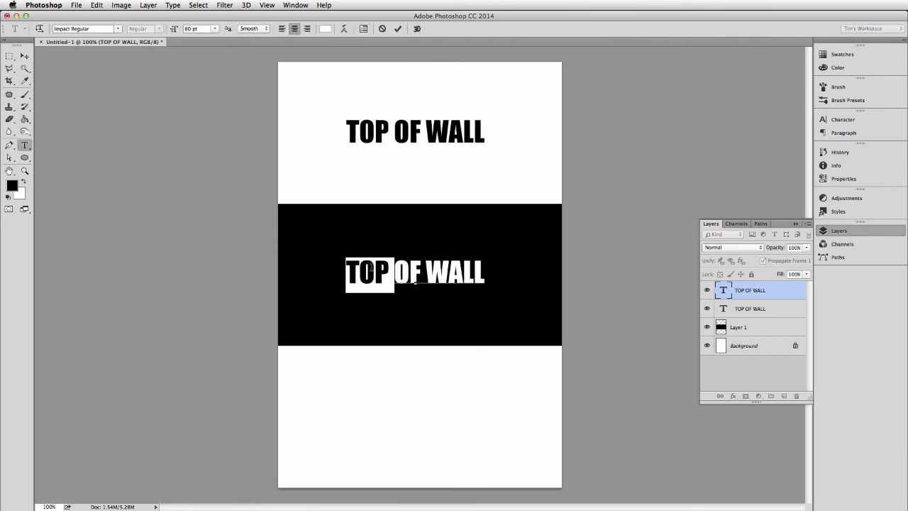
pyautogui.write('MIDDLE')
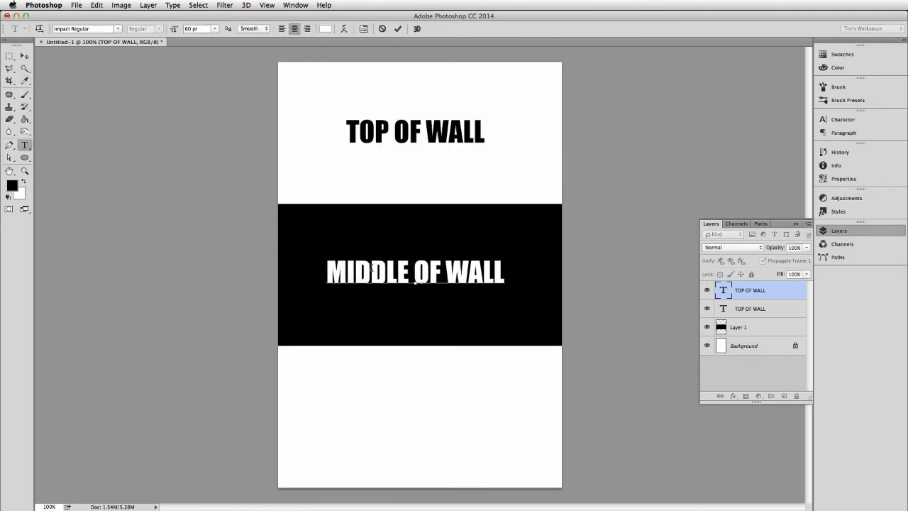
pyautogui.click(24, 55)
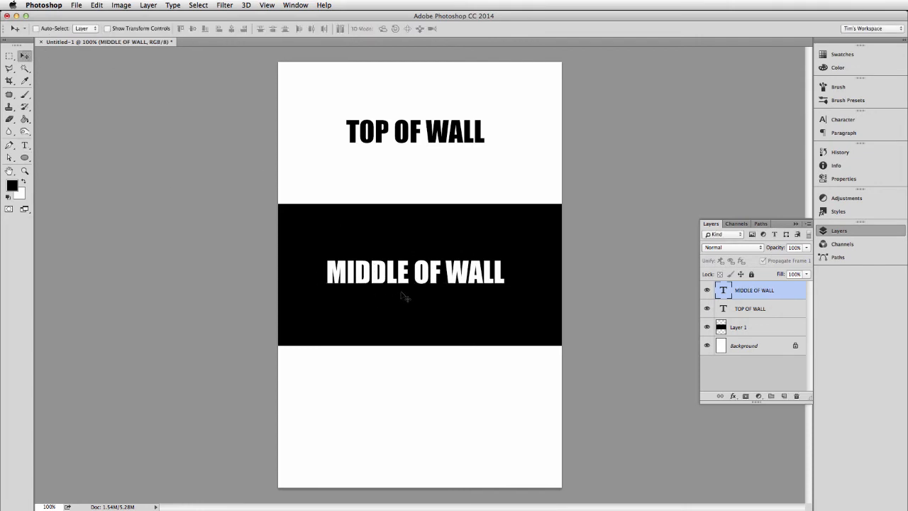
# Step: Duplicate the "MIDDLE OF WALL" text into the lower white section, colour it black and reword it as "BOTTOM OF WALL"
pyautogui.moveTo(404, 271); pyautogui.dragTo(411, 427)
pyautogui.press('t')
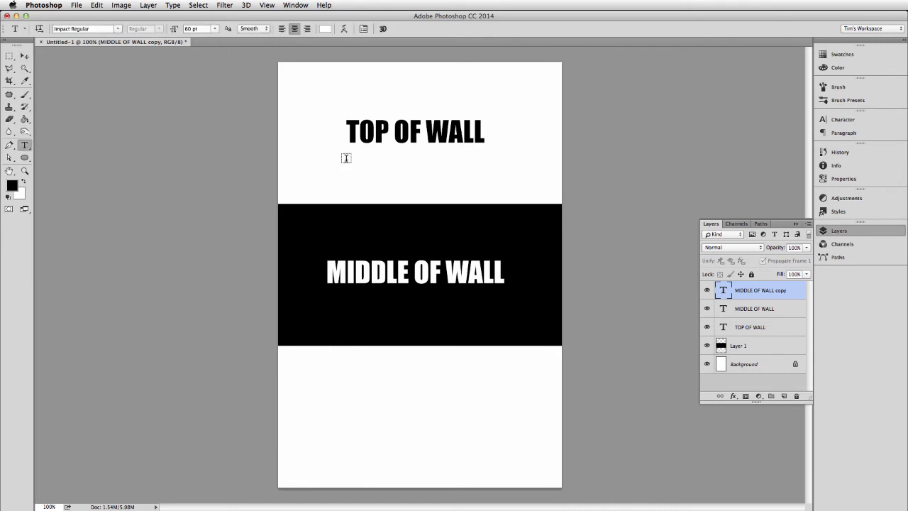
pyautogui.click(328, 29)
pyautogui.moveTo(393, 219); pyautogui.dragTo(394, 219)
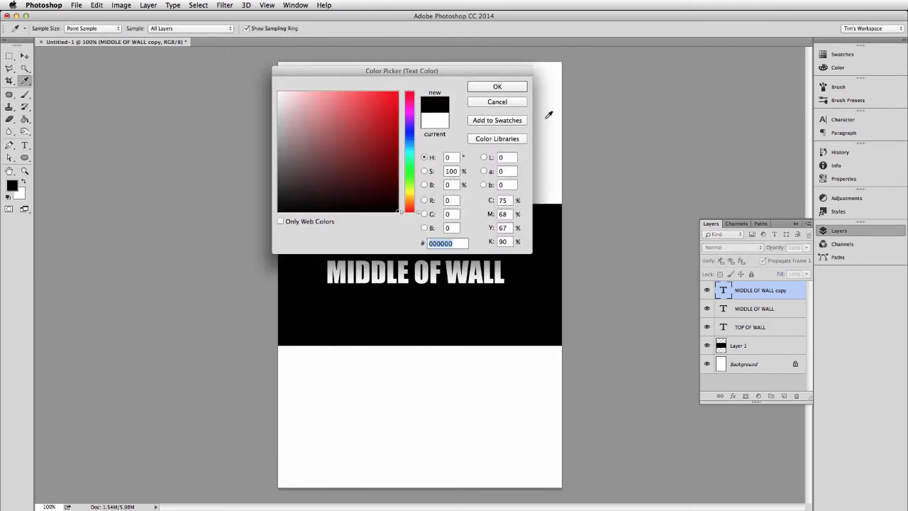
pyautogui.click(498, 86)
pyautogui.doubleClick(367, 422)
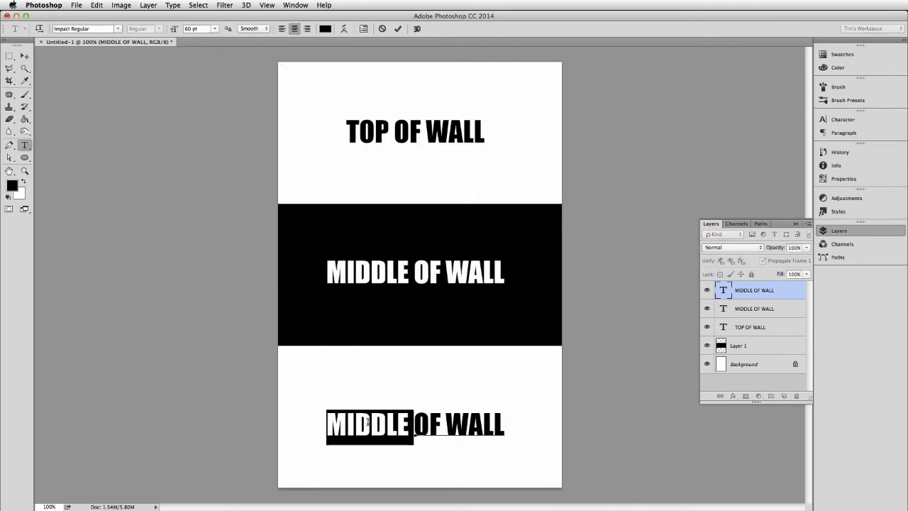
pyautogui.write('BOTTOM')
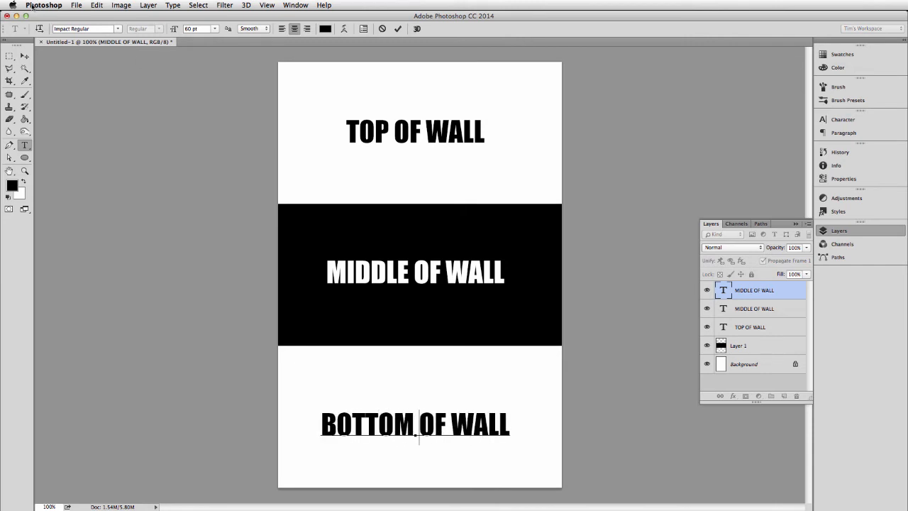
pyautogui.click(24, 55)
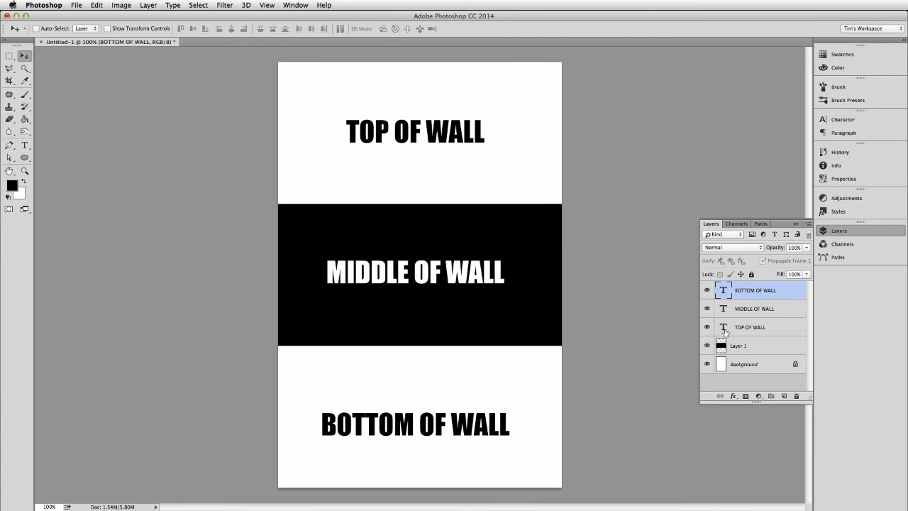
# Step: Create a new layer and place a thin full-width rectangular selection just below the "BOTTOM OF WALL" text
pyautogui.click(784, 396)
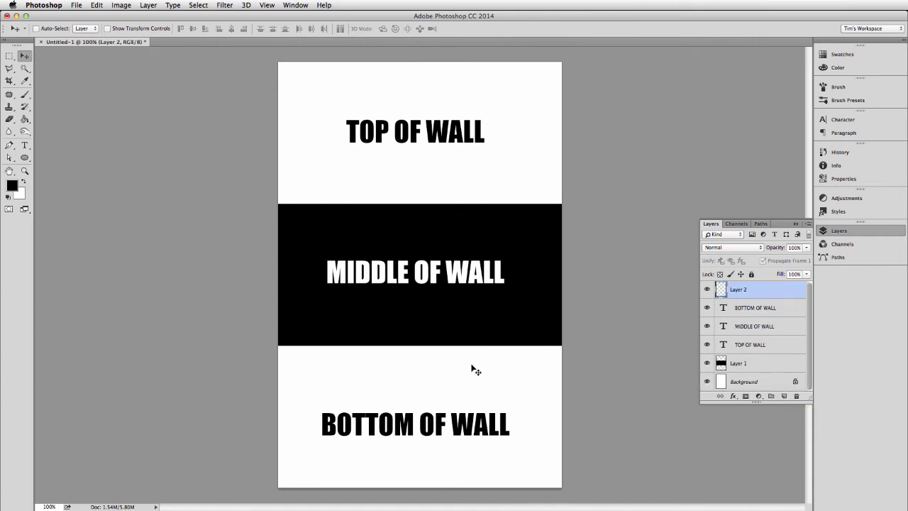
pyautogui.press('m')
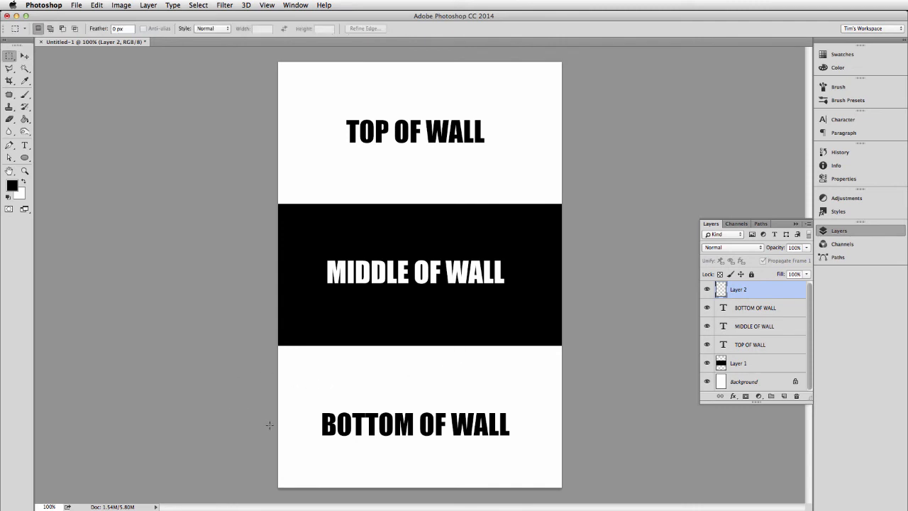
pyautogui.moveTo(273, 429); pyautogui.dragTo(572, 451)
pyautogui.moveTo(511, 437); pyautogui.dragTo(492, 461)
# Step: Fill the selected strip with the grey 6e6e6e using the Paint Bucket, and clear the selection
pyautogui.click(12, 186)
pyautogui.moveTo(349, 150); pyautogui.dragTo(215, 168)
pyautogui.click(278, 158)
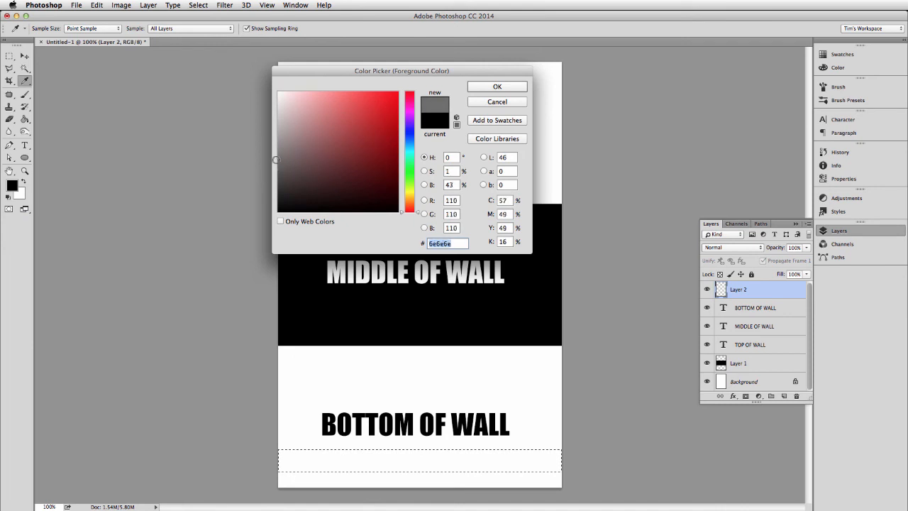
pyautogui.click(497, 86)
pyautogui.press('g')
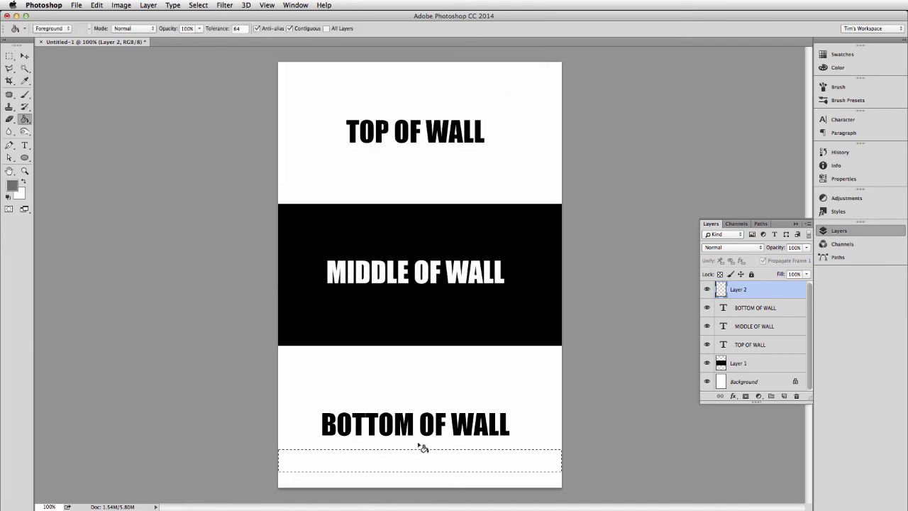
pyautogui.click(415, 461)
pyautogui.hotkey('ctrl', 'd')
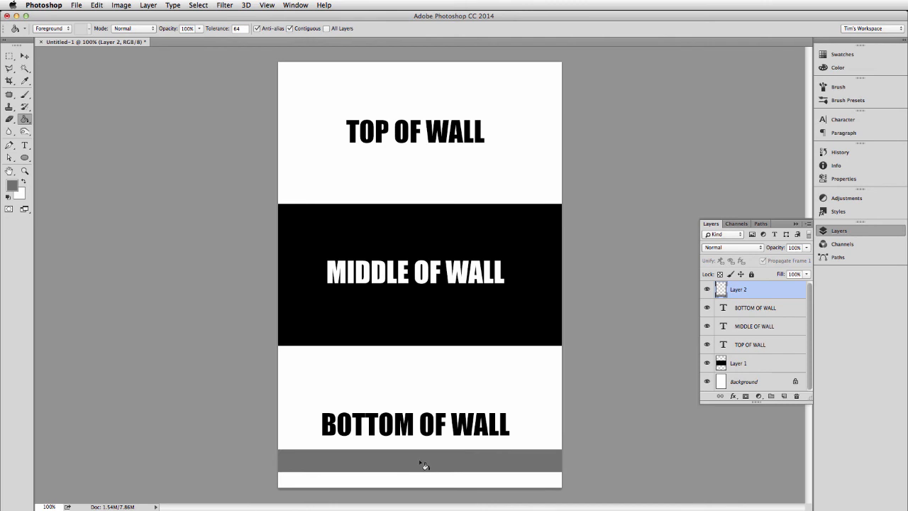
# Step: Add the text "PIPE" on the grey strip below "BOTTOM OF WALL"
pyautogui.press('v')
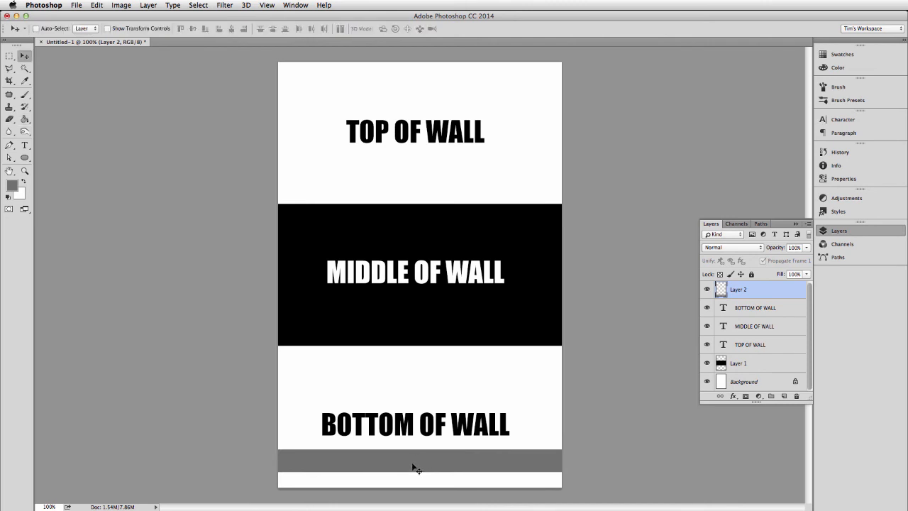
pyautogui.press('t')
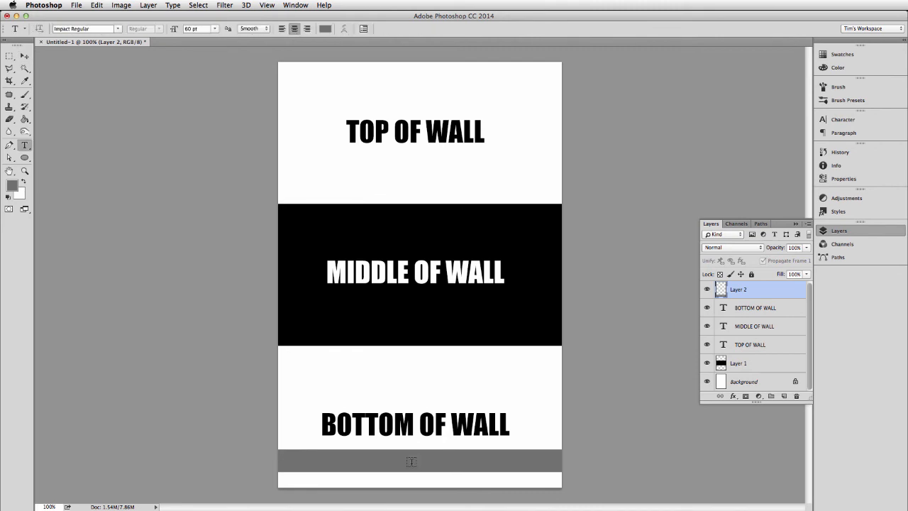
pyautogui.click(411, 462)
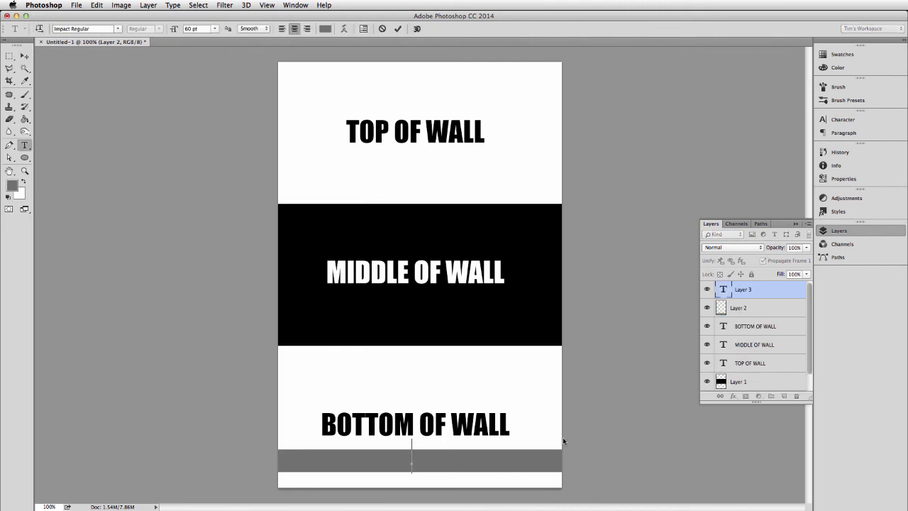
pyautogui.write('IDLE')
pyautogui.press('super+a')
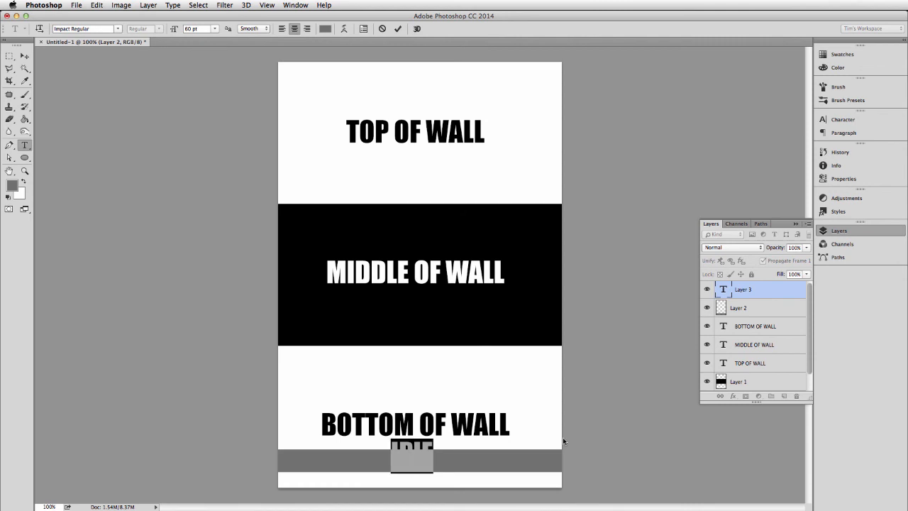
pyautogui.write('PIPE')
pyautogui.press('super+a')
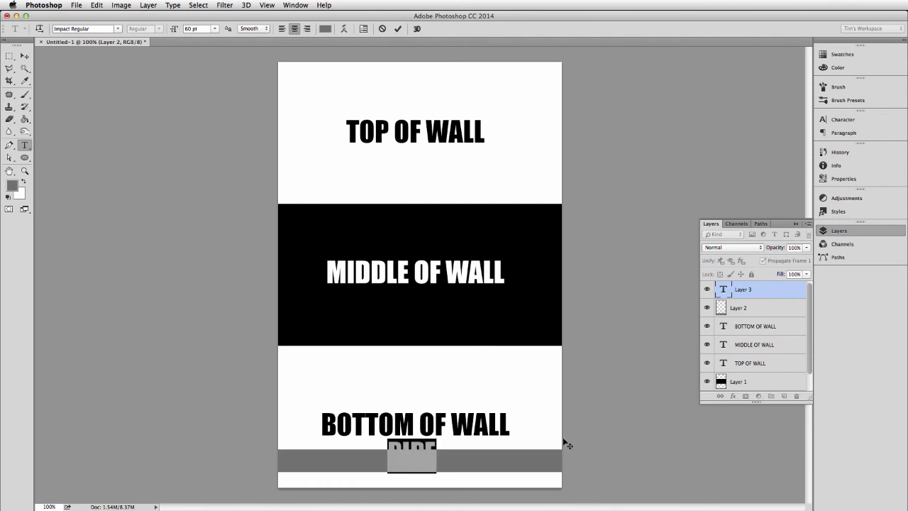
# Step: Colour the "PIPE" text red and set its size to 24 pt
pyautogui.click(325, 28)
pyautogui.click(375, 107)
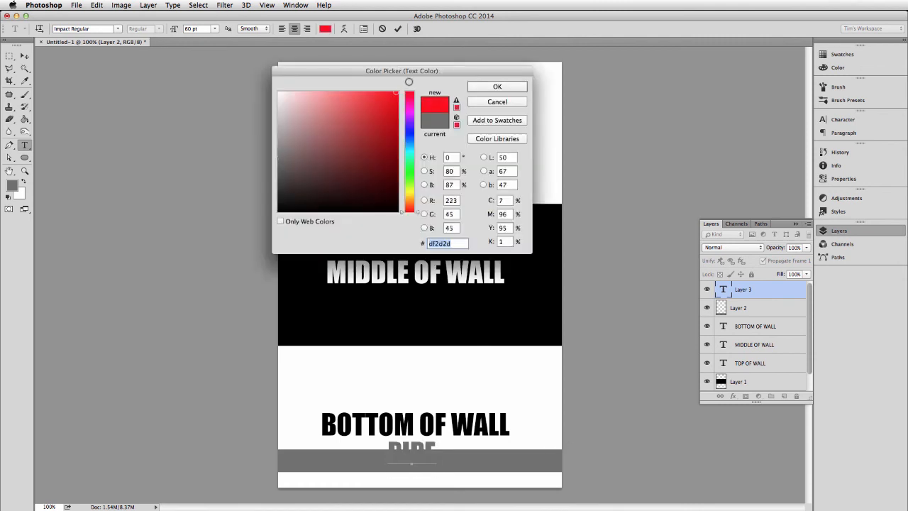
pyautogui.click(497, 86)
pyautogui.click(214, 29)
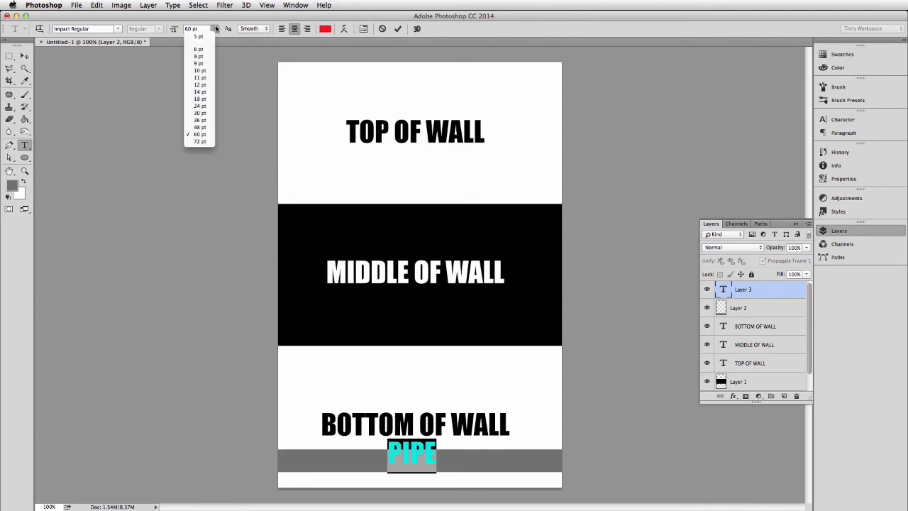
pyautogui.click(200, 105)
pyautogui.click(25, 55)
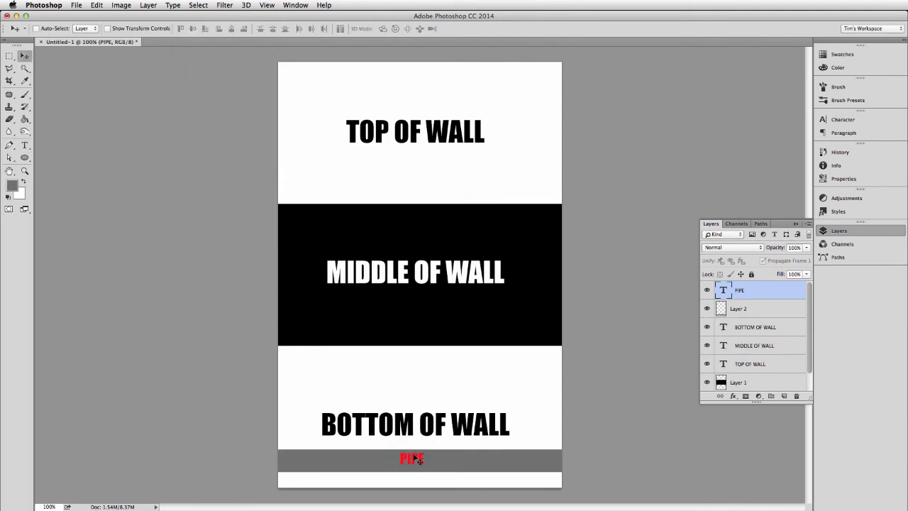
# Step: Recolour the "PIPE" text to near-white and centre it on the grey strip
pyautogui.press('t')
pyautogui.click(325, 29)
pyautogui.click(294, 107)
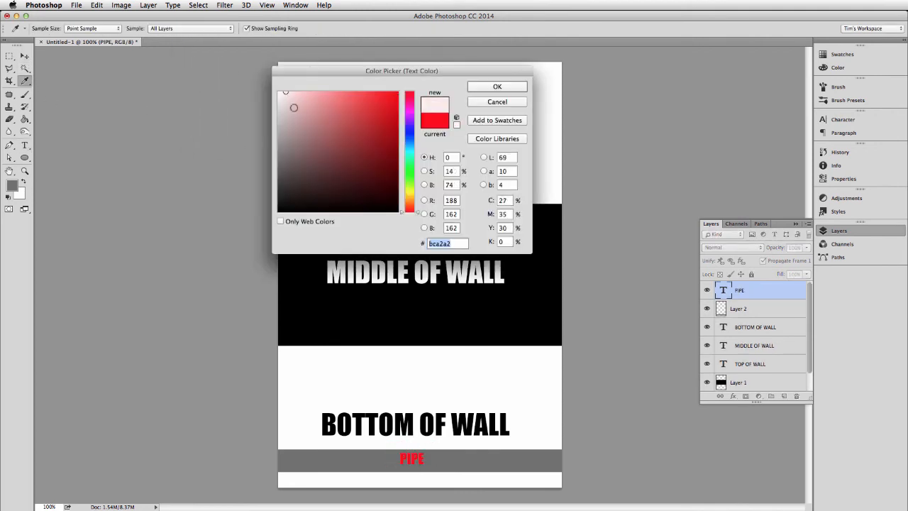
pyautogui.click(286, 92)
pyautogui.click(497, 86)
pyautogui.press('v')
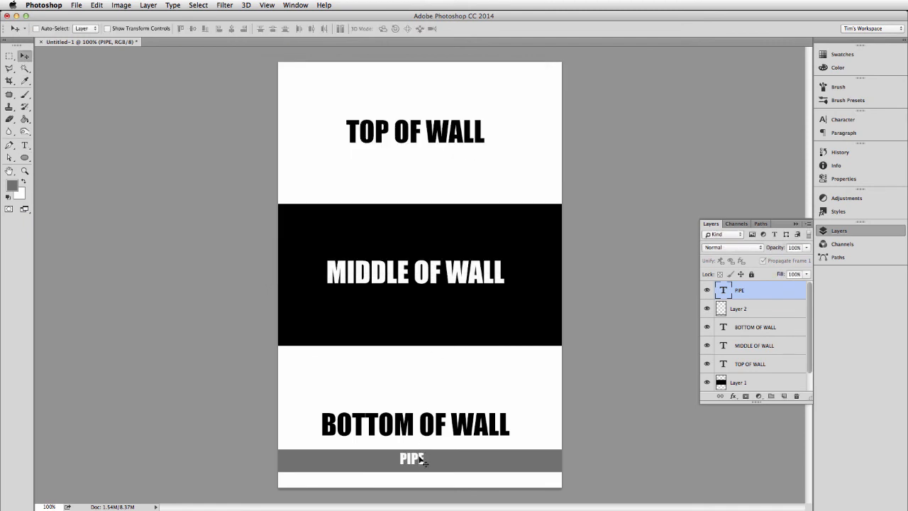
pyautogui.moveTo(421, 461); pyautogui.dragTo(432, 465)
# Step: Merge the "PIPE" text with the grey strip into one layer and duplicate that layer
pyautogui.keyDown('shift'); pyautogui.click(758, 312); pyautogui.keyUp('shift')
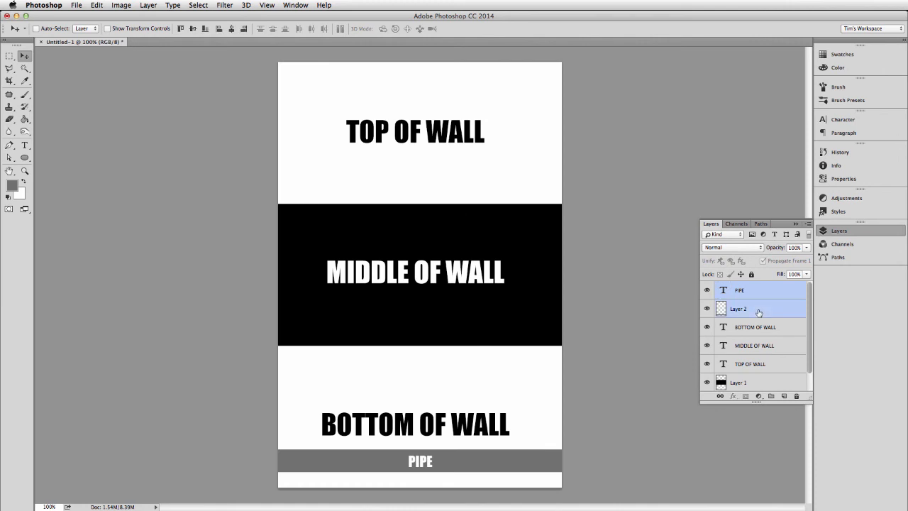
pyautogui.press('super+e')
pyautogui.press('super+j')
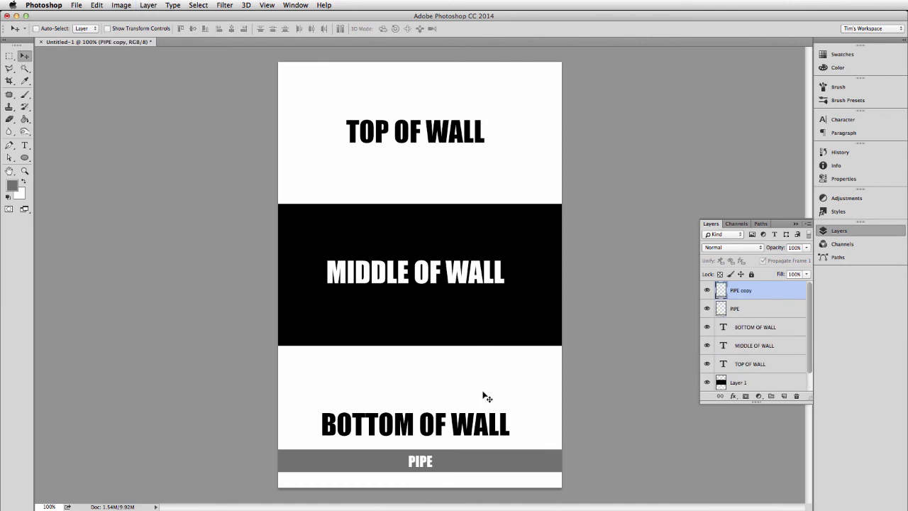
# Step: Move the duplicated pipe strip above the "TOP OF WALL" text and merge it with the original pipe layer
pyautogui.moveTo(480, 454); pyautogui.dragTo(477, 85)
pyautogui.press('super+z')
pyautogui.moveTo(508, 452); pyautogui.dragTo(488, 81)
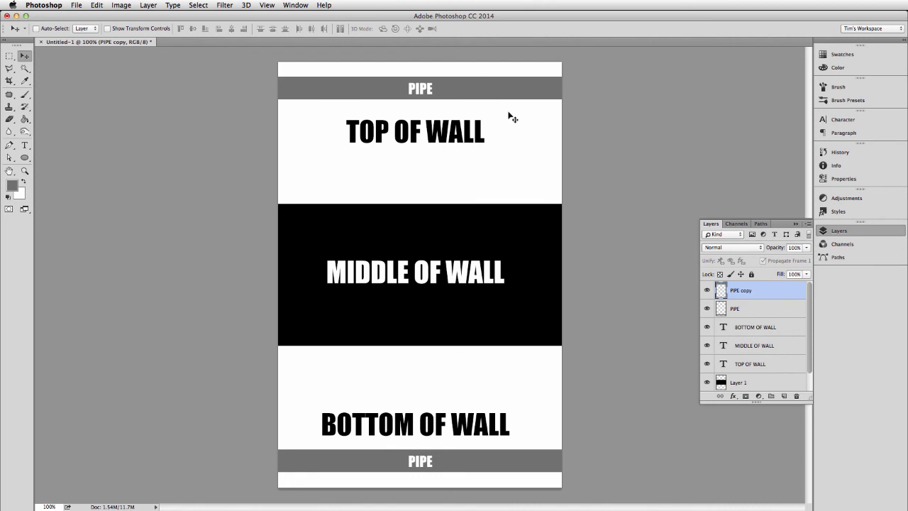
pyautogui.press('super+e')
# Step: Apply a Drop Shadow to the merged pipe layer with the distance set to 61 px
pyautogui.click(734, 397)
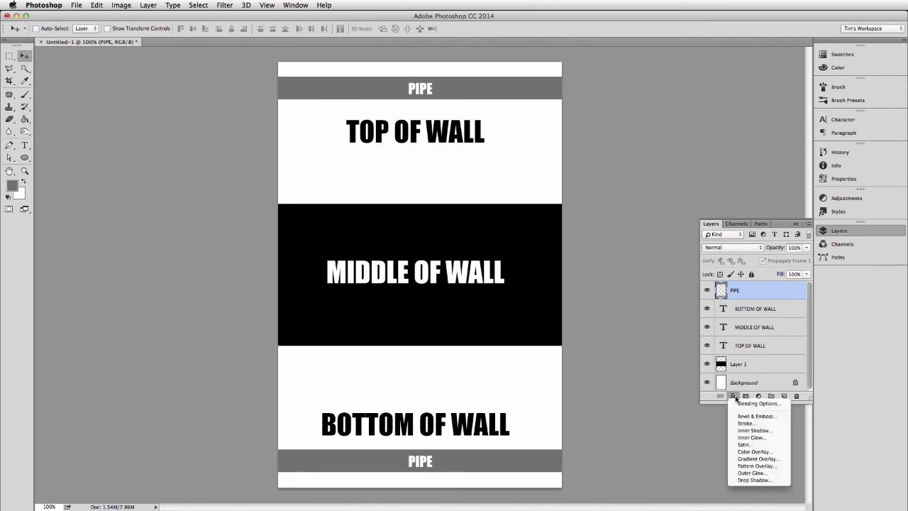
pyautogui.click(754, 480)
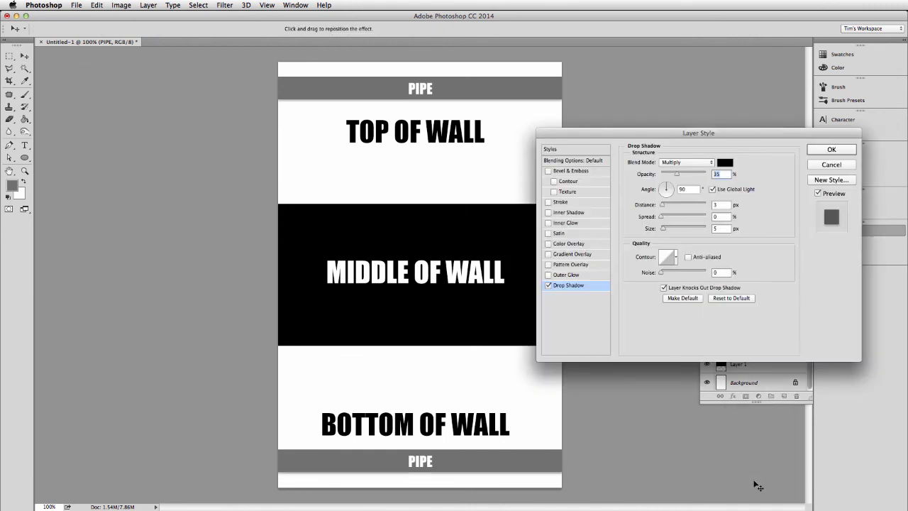
pyautogui.moveTo(662, 205); pyautogui.dragTo(686, 207)
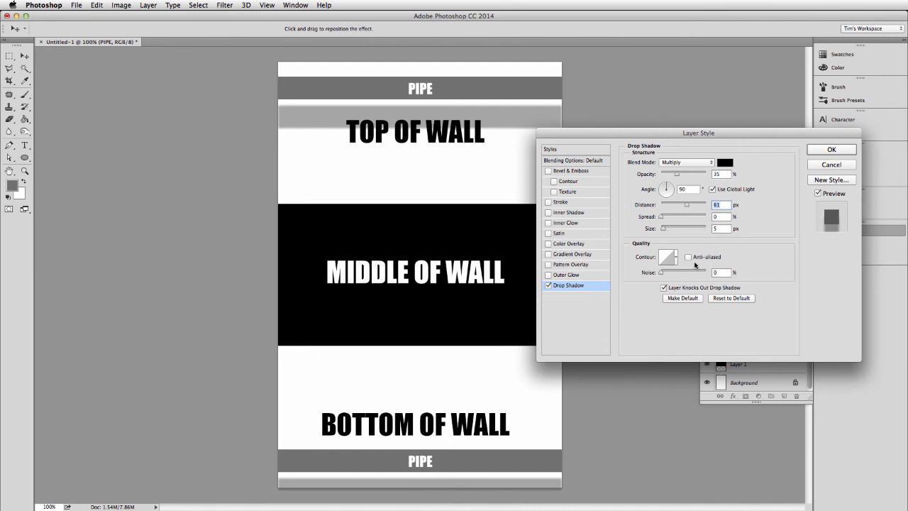
pyautogui.click(835, 152)
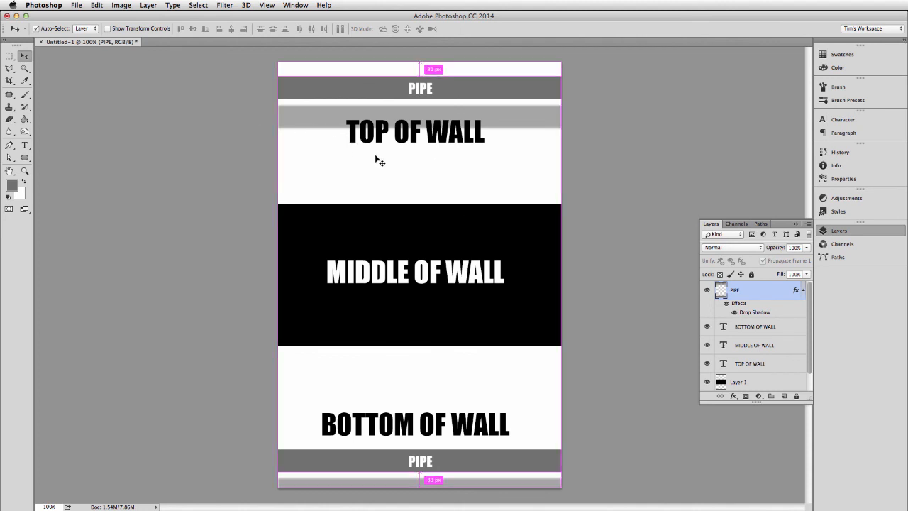
# Step: Try widening the pipe layer to 103.33% about its centre with Free Transform, and undo the transform
pyautogui.press('super+t')
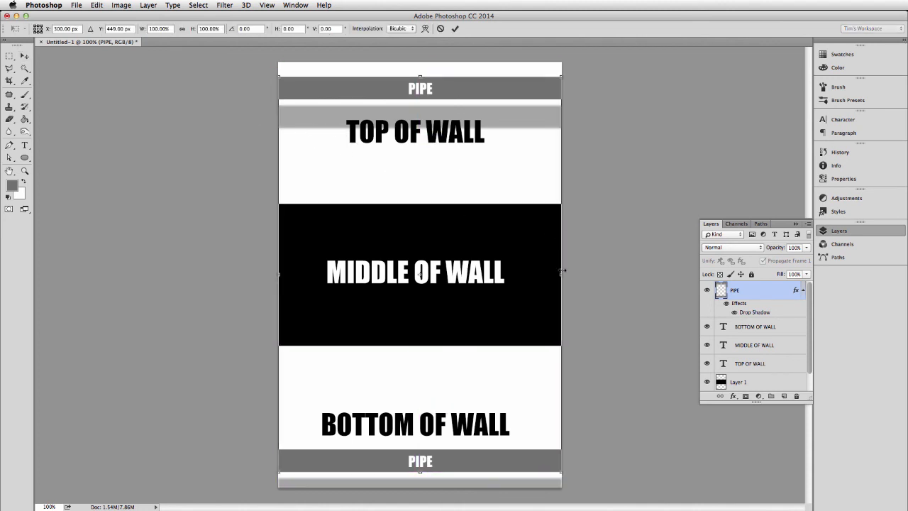
pyautogui.moveTo(562, 274); pyautogui.dragTo(566, 274)
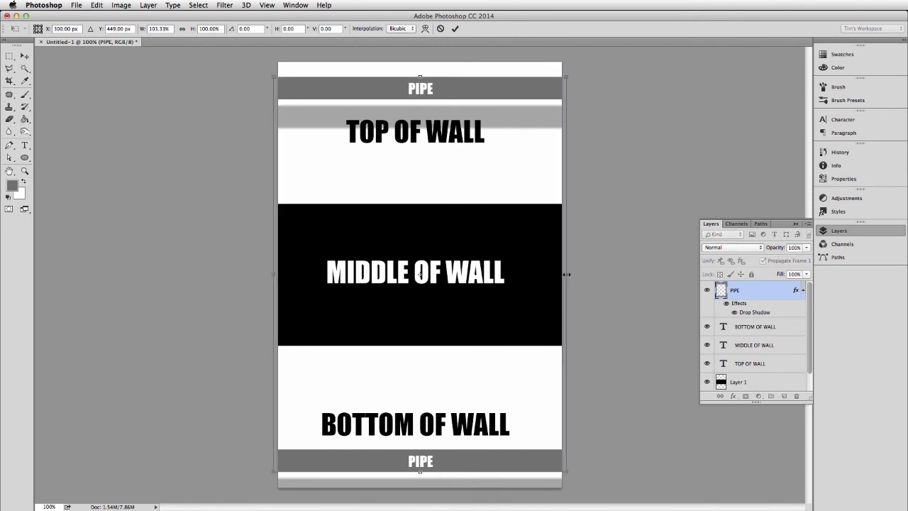
pyautogui.press('Return')
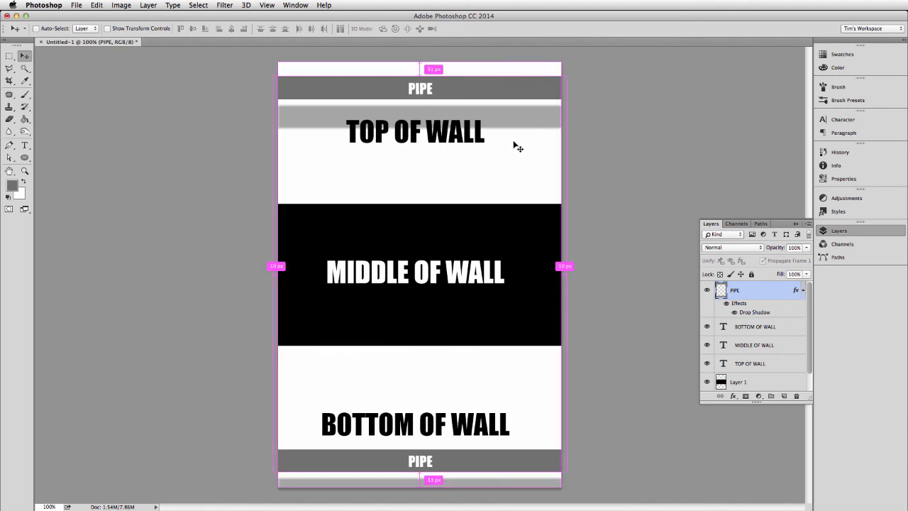
pyautogui.press('super+z')
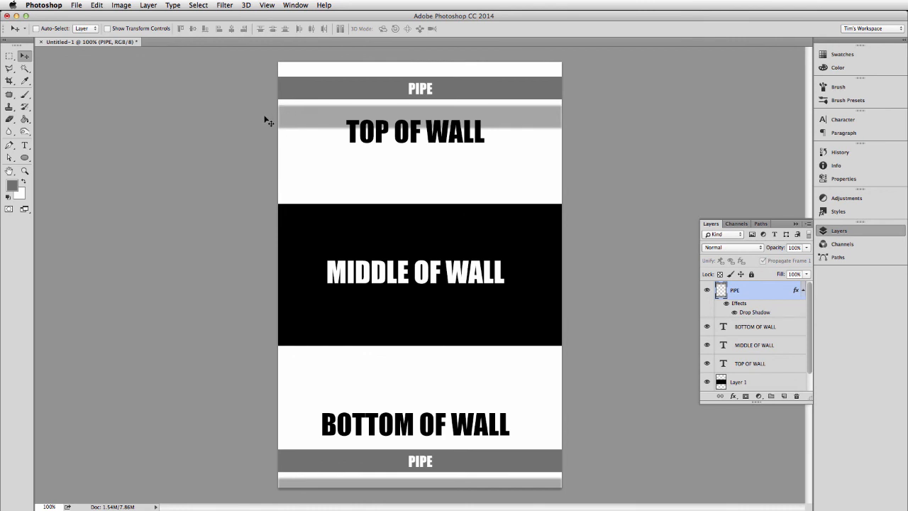
# Step: Stretch the pipe layer horizontally about its centre so both ends extend slightly past the canvas edges
pyautogui.press('super+t')
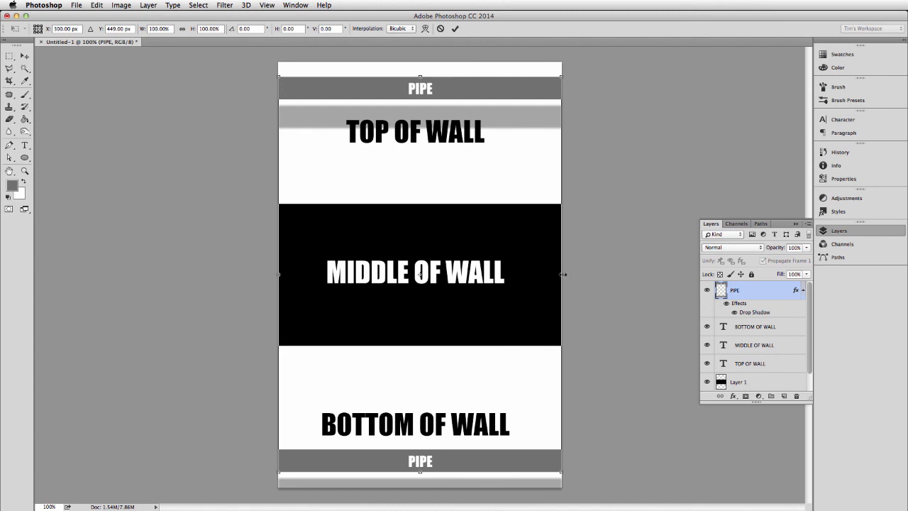
pyautogui.moveTo(563, 274); pyautogui.dragTo(568, 274)
pyautogui.press('Return')
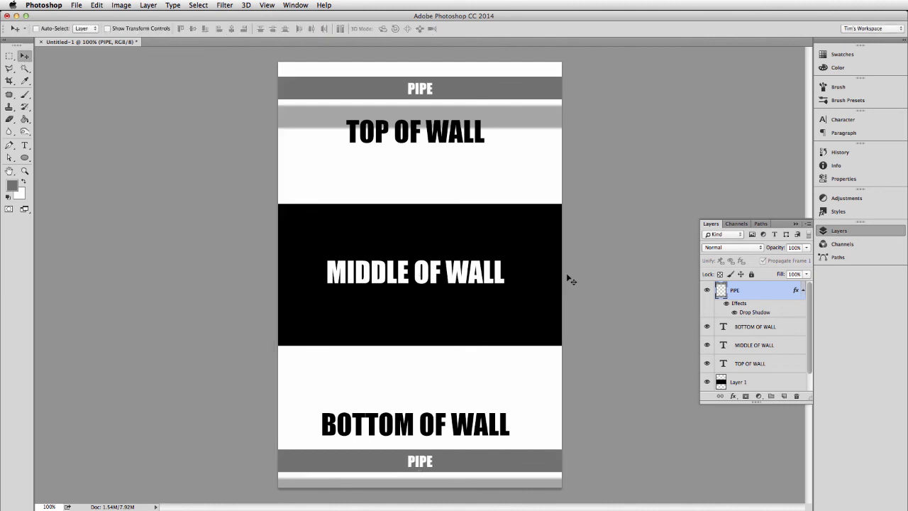